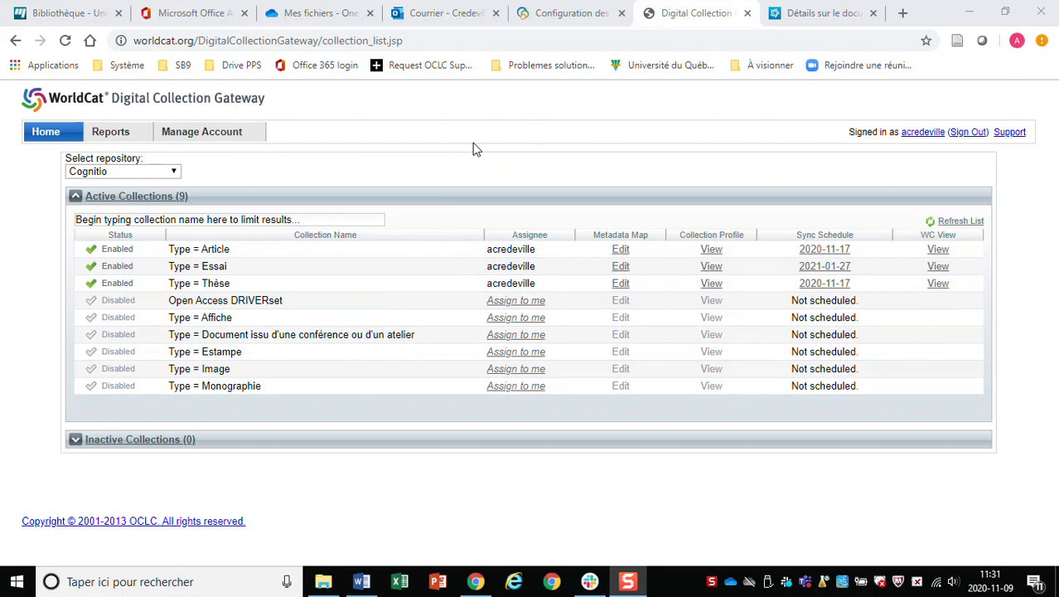
# Switch to the thesis catalogue record in the other browser tab.
pyautogui.click(804, 16)
# Scroll through the maritime thesis record to read its description.
pyautogui.scroll(8, 717, 412)
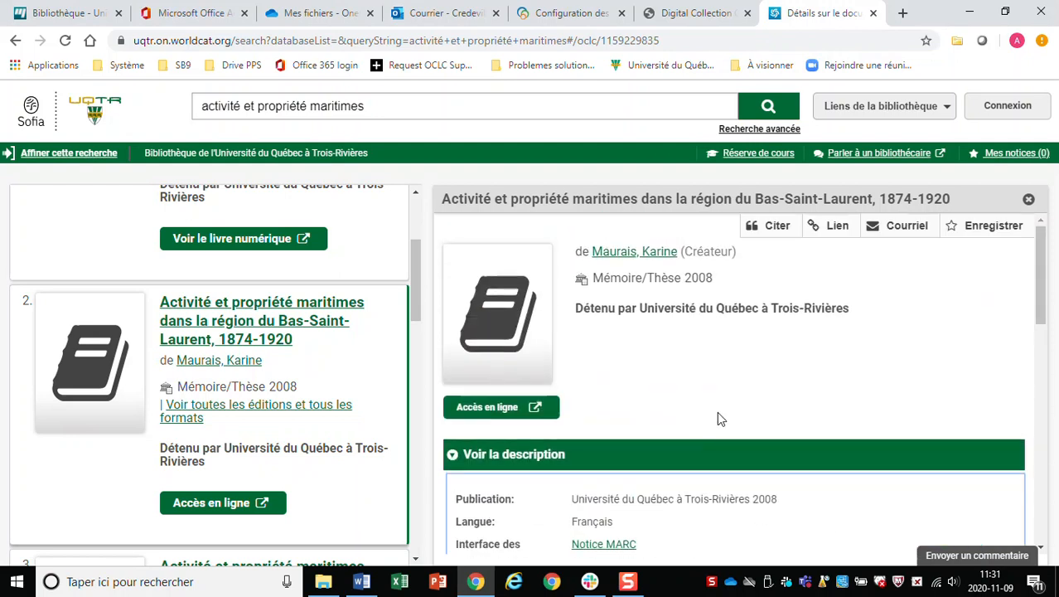
pyautogui.scroll(-1, 898, 300)
pyautogui.scroll(1, 882, 296)
pyautogui.scroll(-2, 743, 421)
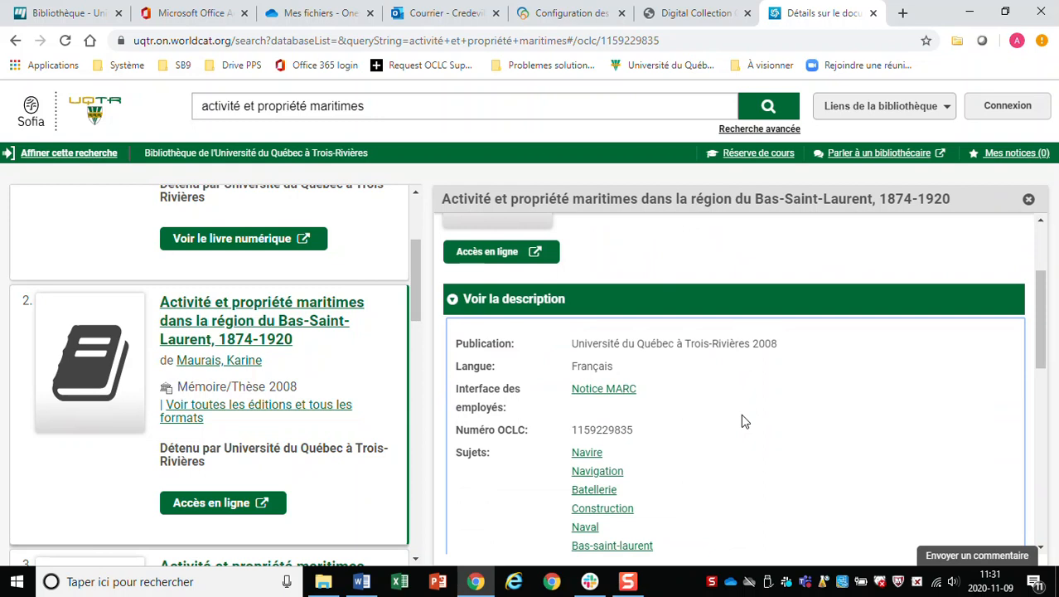
pyautogui.scroll(-2, 743, 421)
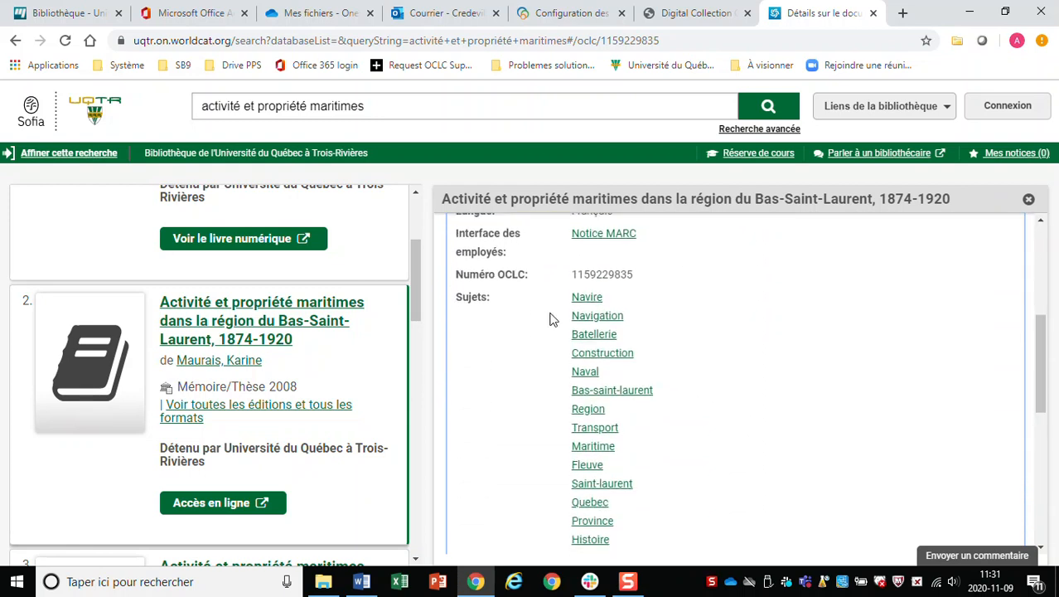
pyautogui.scroll(4, 643, 273)
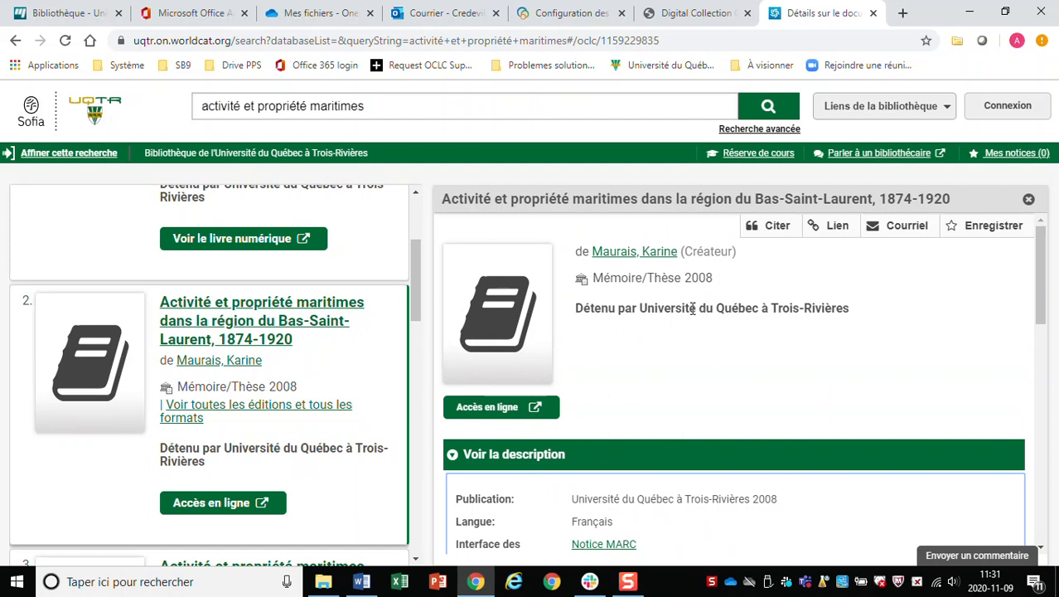
pyautogui.scroll(-1, 716, 334)
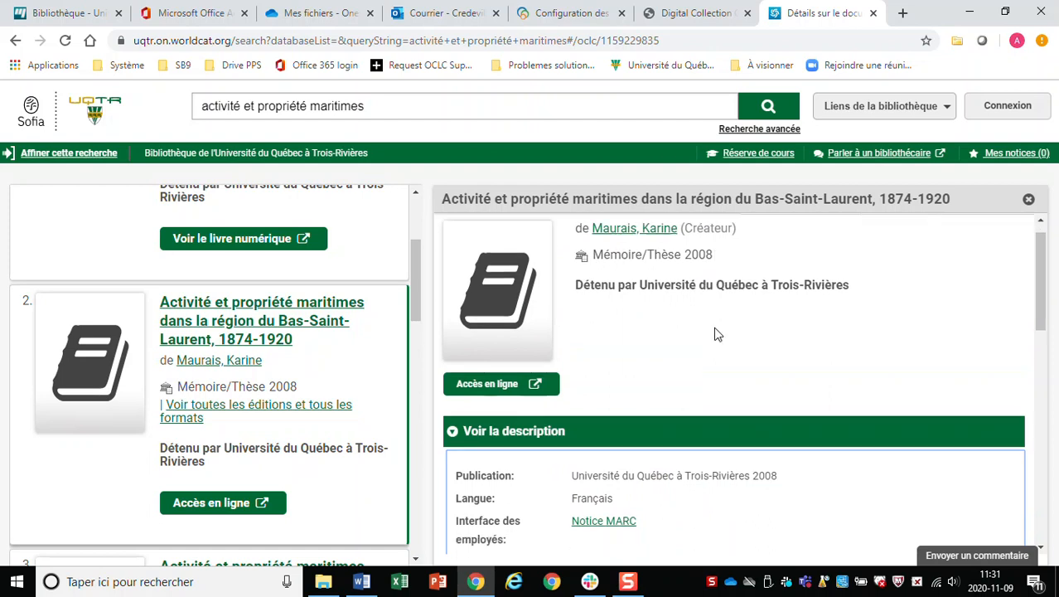
pyautogui.scroll(-2, 716, 334)
pyautogui.scroll(3, 685, 324)
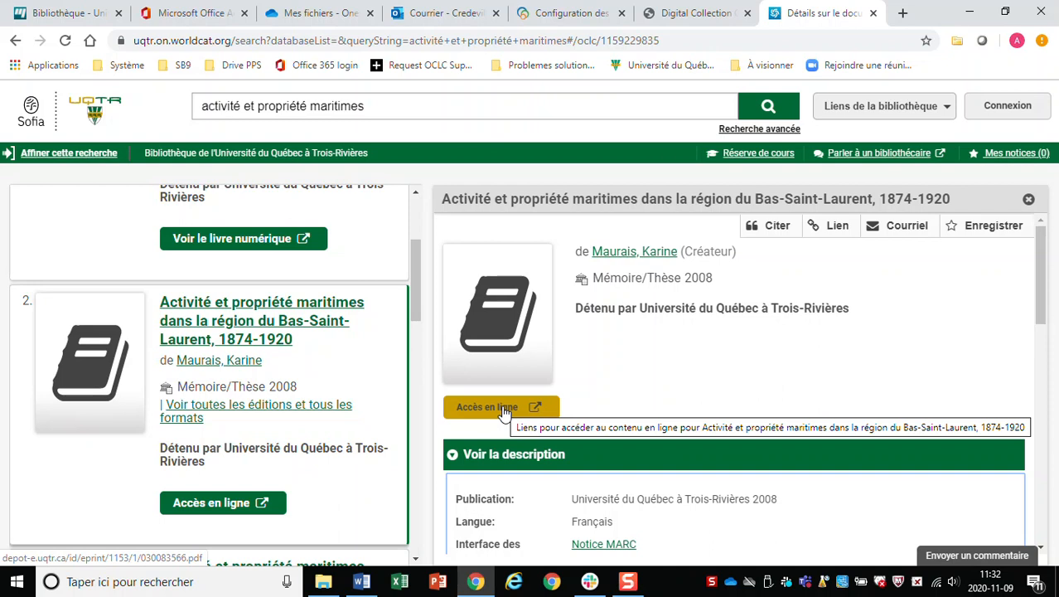
pyautogui.scroll(-2, 503, 412)
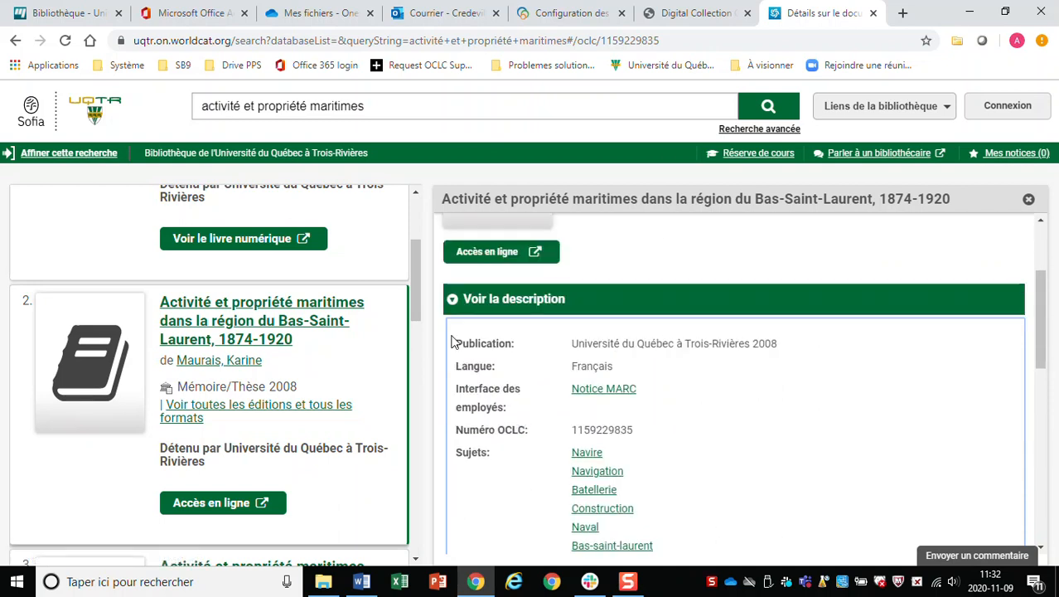
# Collapse and re-expand Voir la description to check the record's availability details.
pyautogui.click(452, 302)
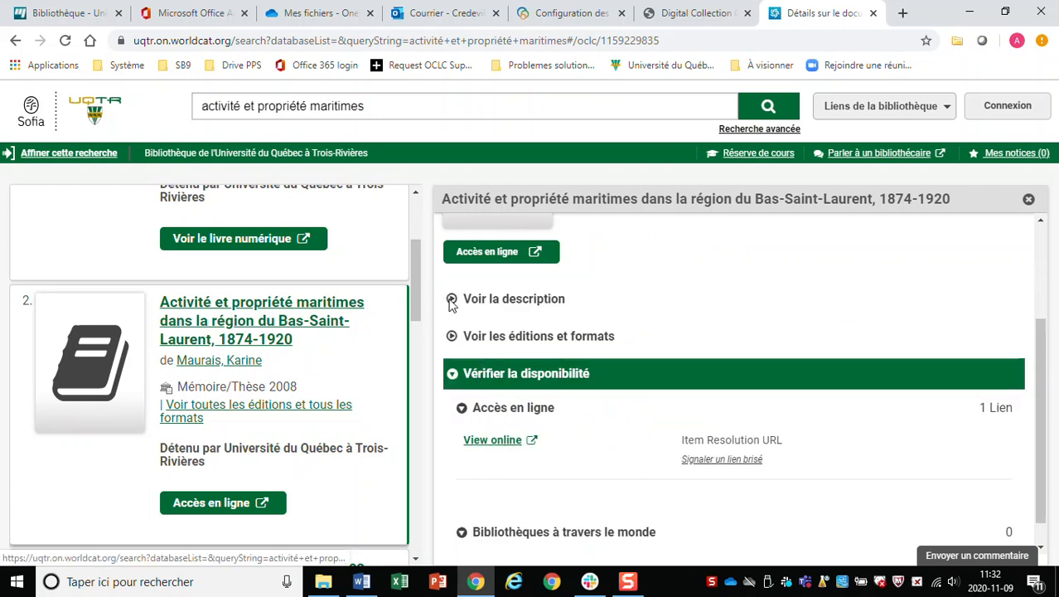
pyautogui.click(452, 303)
pyautogui.scroll(2, 655, 347)
pyautogui.scroll(-3, 654, 346)
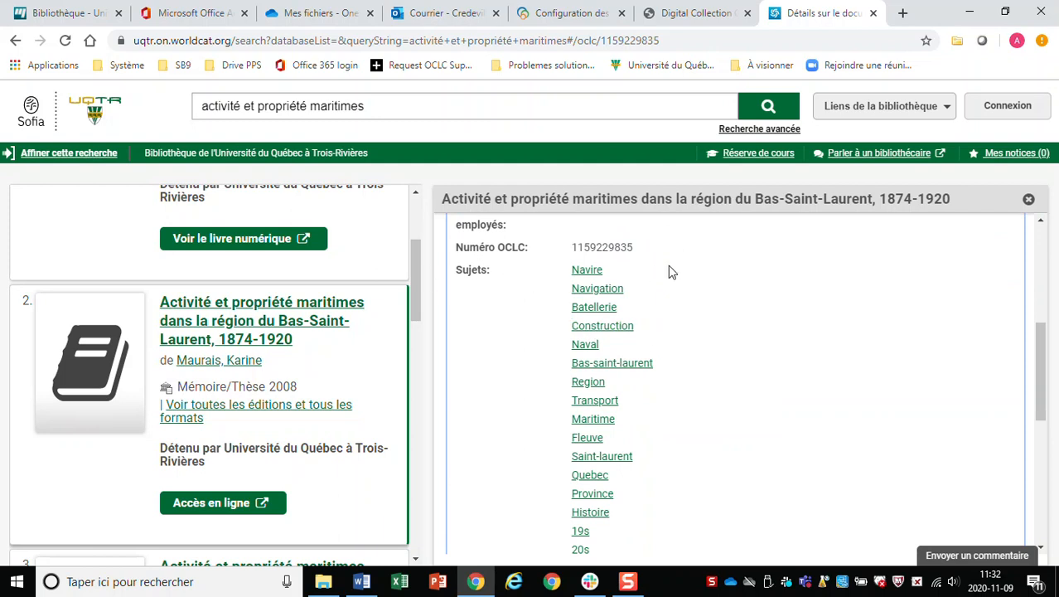
pyautogui.scroll(-1, 723, 308)
pyautogui.scroll(-3, 723, 308)
pyautogui.scroll(1, 723, 308)
pyautogui.scroll(-3, 723, 308)
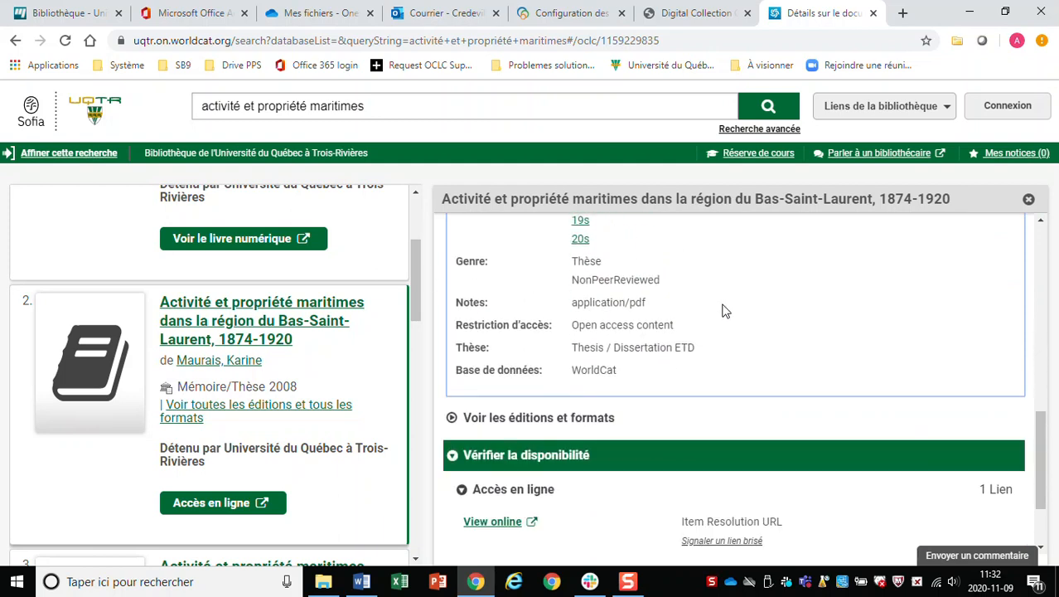
pyautogui.scroll(2, 723, 311)
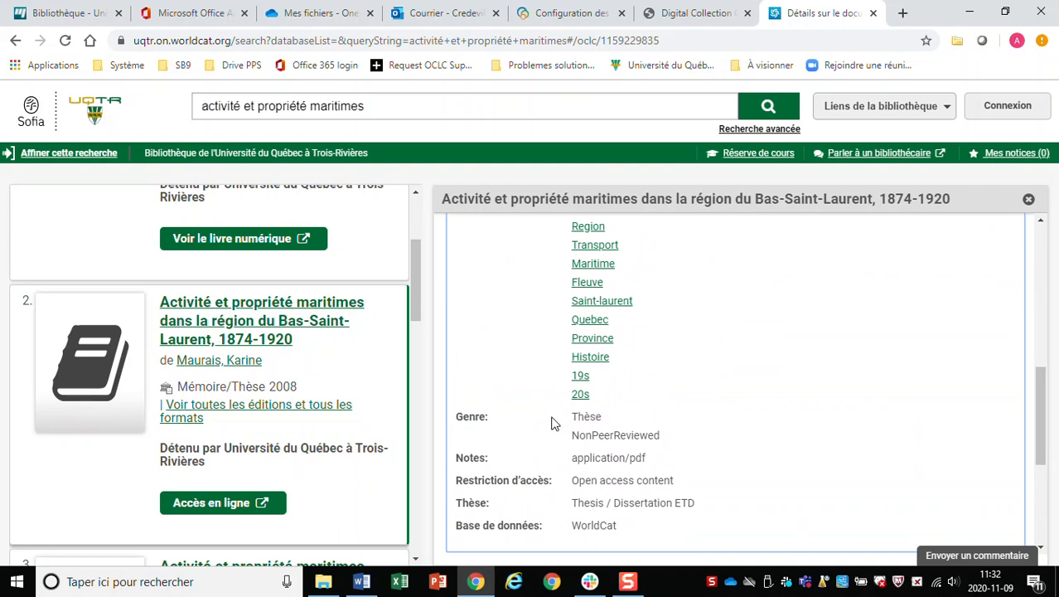
# Read the Sujets and Genre entries, then close the Digital Collection Gateway tab.
pyautogui.moveTo(568, 438)
pyautogui.mouseDown()
pyautogui.moveTo(669, 433)
pyautogui.moveTo(572, 441)
pyautogui.mouseUp()
pyautogui.click(668, 435)
pyautogui.click(637, 500)
pyautogui.scroll(2, 602, 360)
pyautogui.scroll(3, 609, 369)
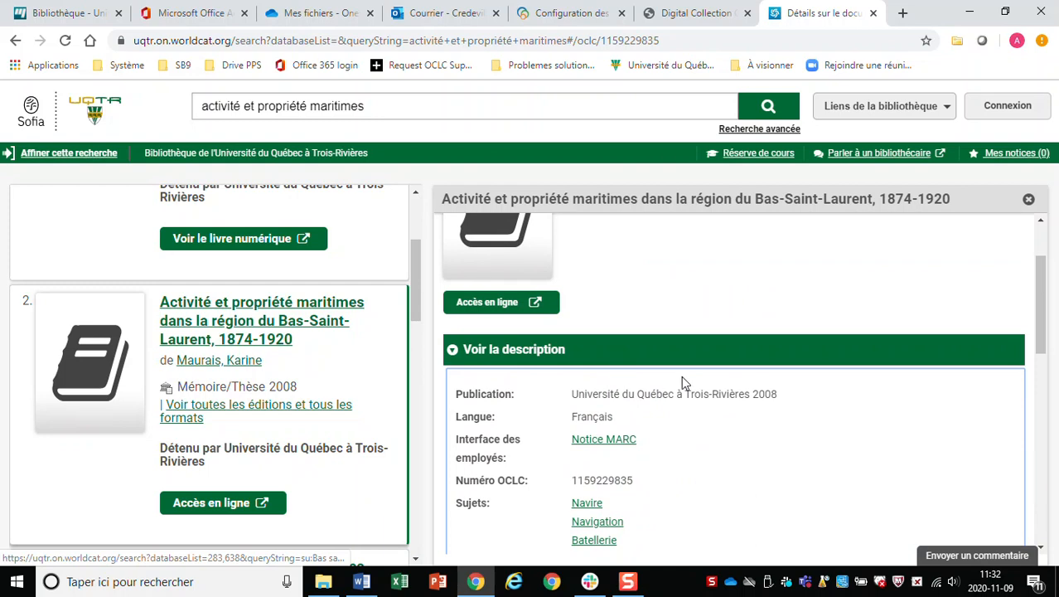
pyautogui.scroll(1, 825, 407)
pyautogui.scroll(-10, 823, 406)
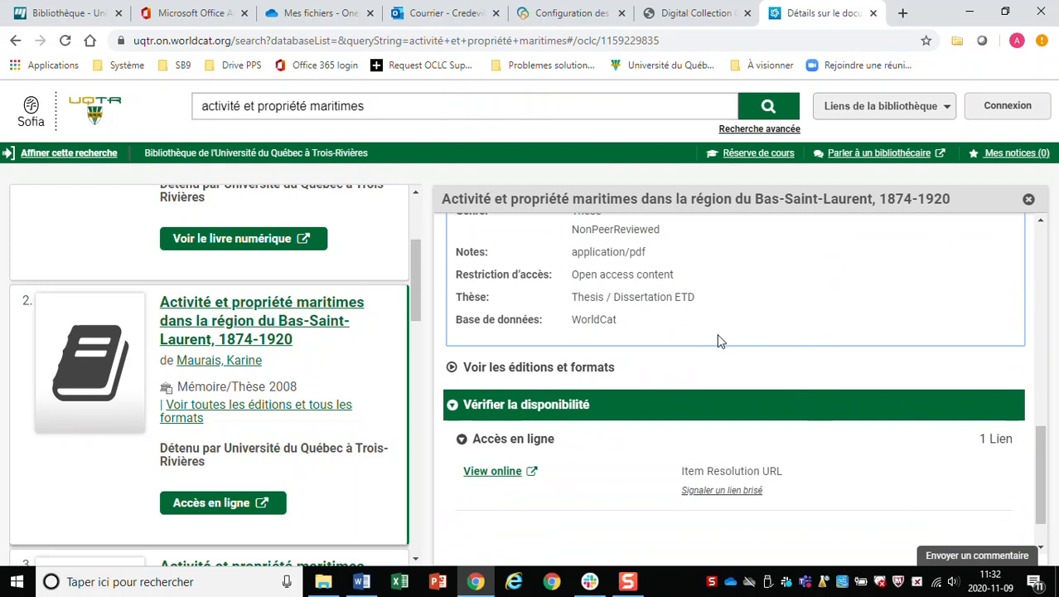
pyautogui.scroll(2, 720, 340)
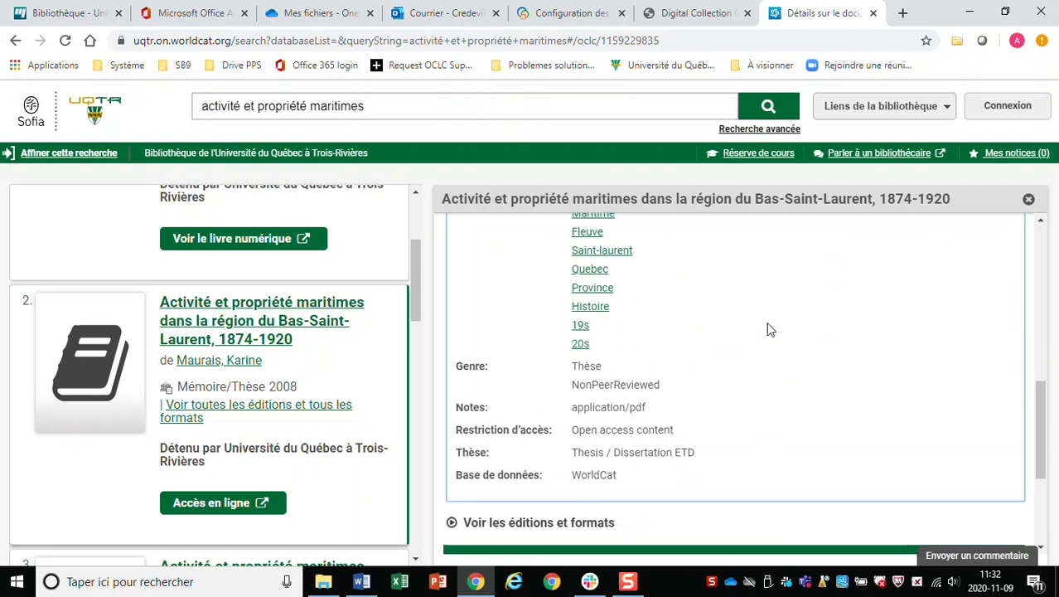
pyautogui.scroll(4, 750, 336)
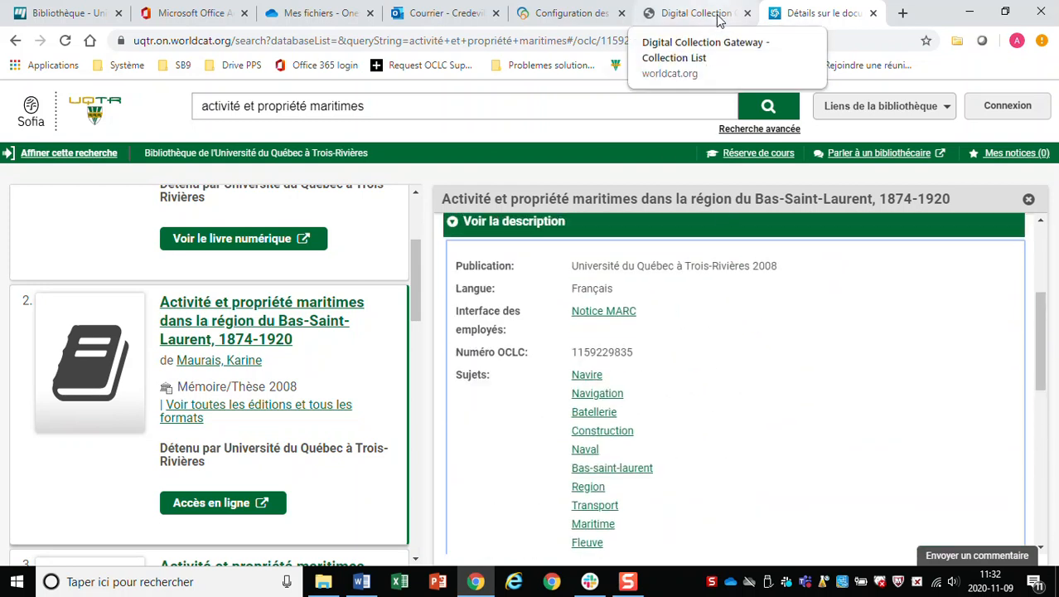
pyautogui.click(747, 13)
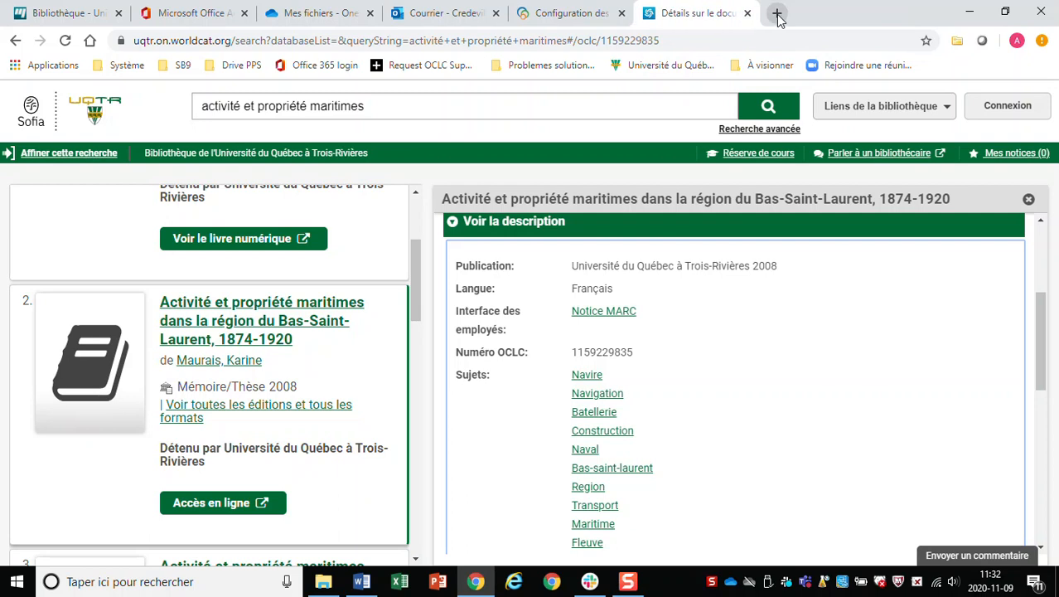
# Load the Digital Collection Gateway login page from the Système bookmarks in a new tab.
pyautogui.click(777, 13)
pyautogui.click(133, 65)
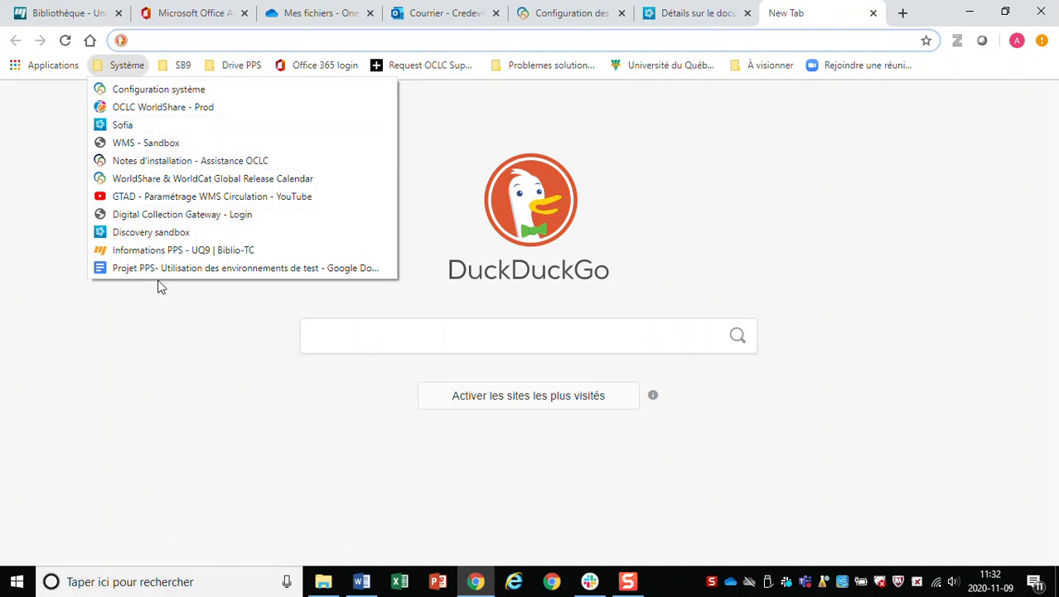
pyautogui.click(168, 214)
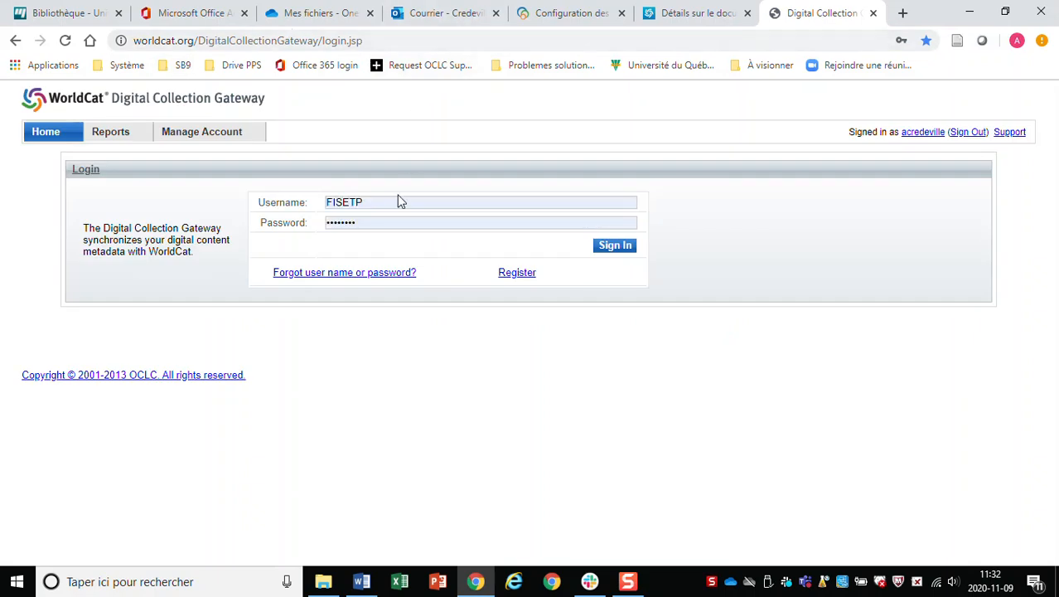
# Replace the prefilled username with a different saved login account.
pyautogui.click(439, 201)
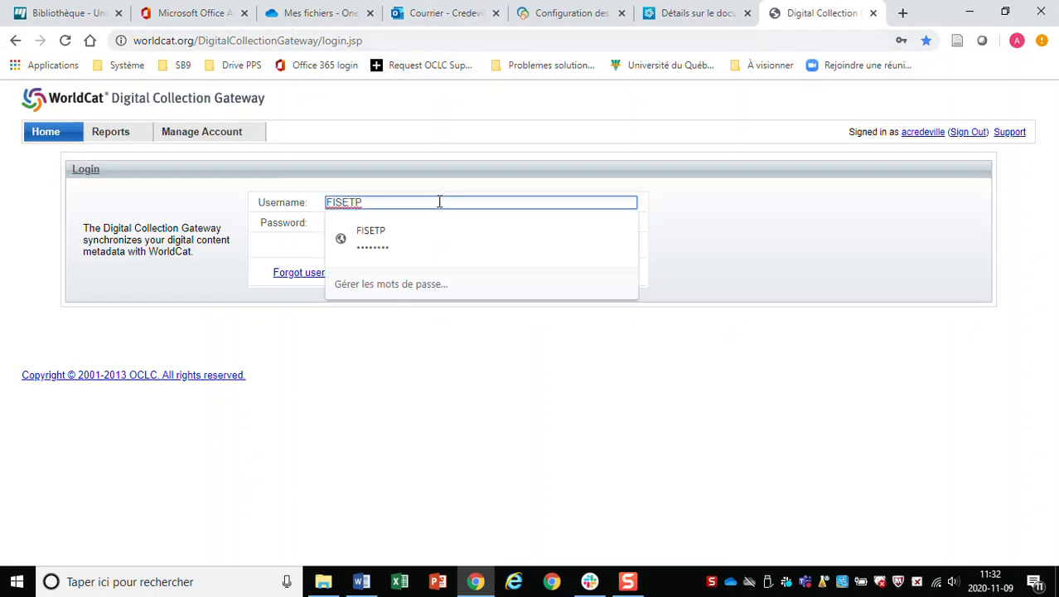
pyautogui.press('BackSpace')
pyautogui.press('BackSpace')
pyautogui.press('BackSpace')
pyautogui.press('BackSpace')
pyautogui.press('BackSpace')
pyautogui.press('BackSpace')
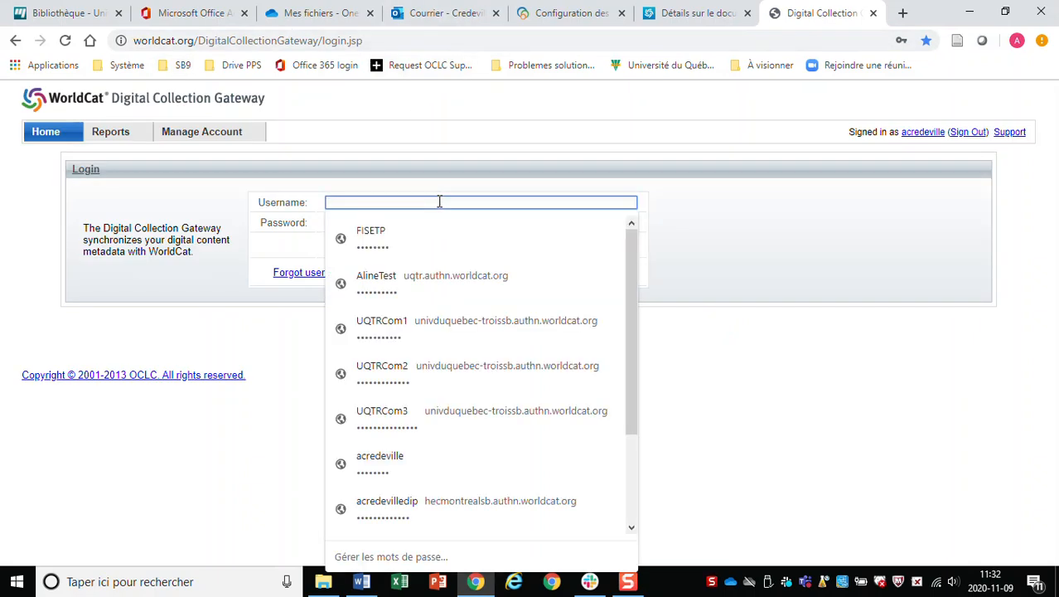
pyautogui.click(380, 460)
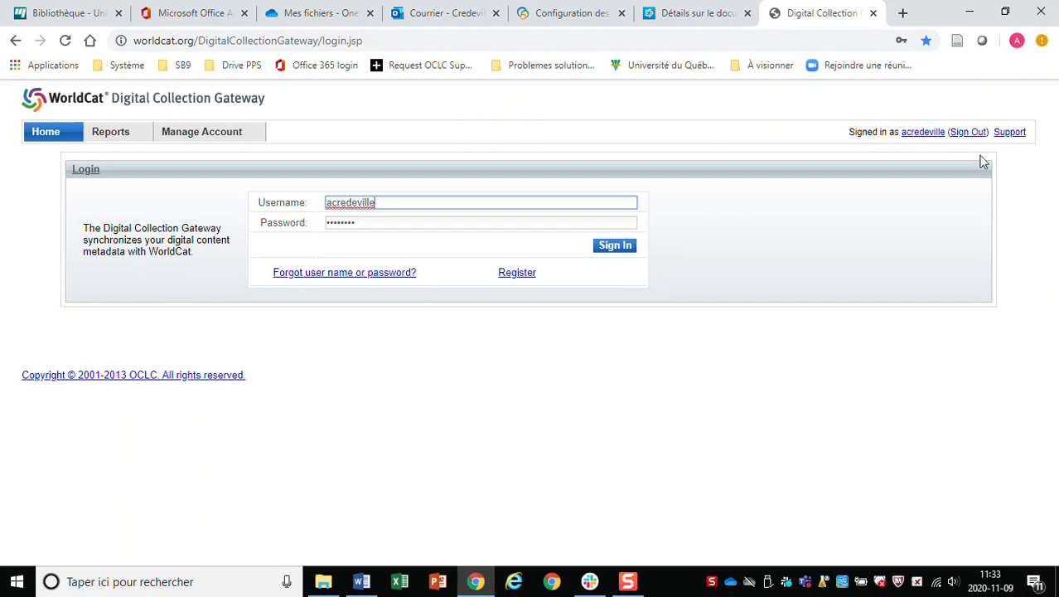
# Sign out of the Gateway and fill the login form with the other saved account.
pyautogui.click(958, 133)
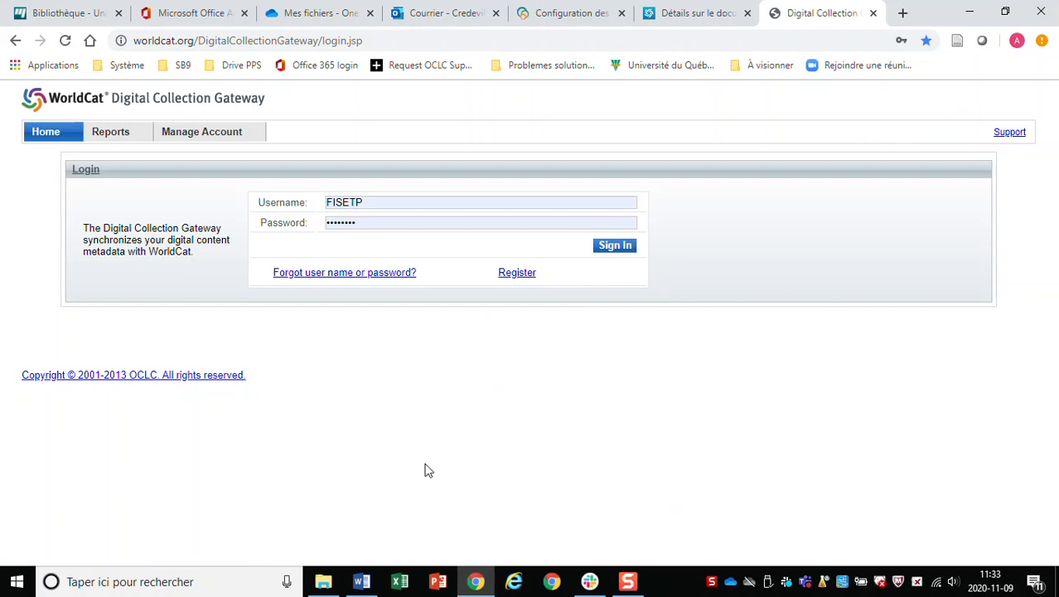
pyautogui.click(415, 203)
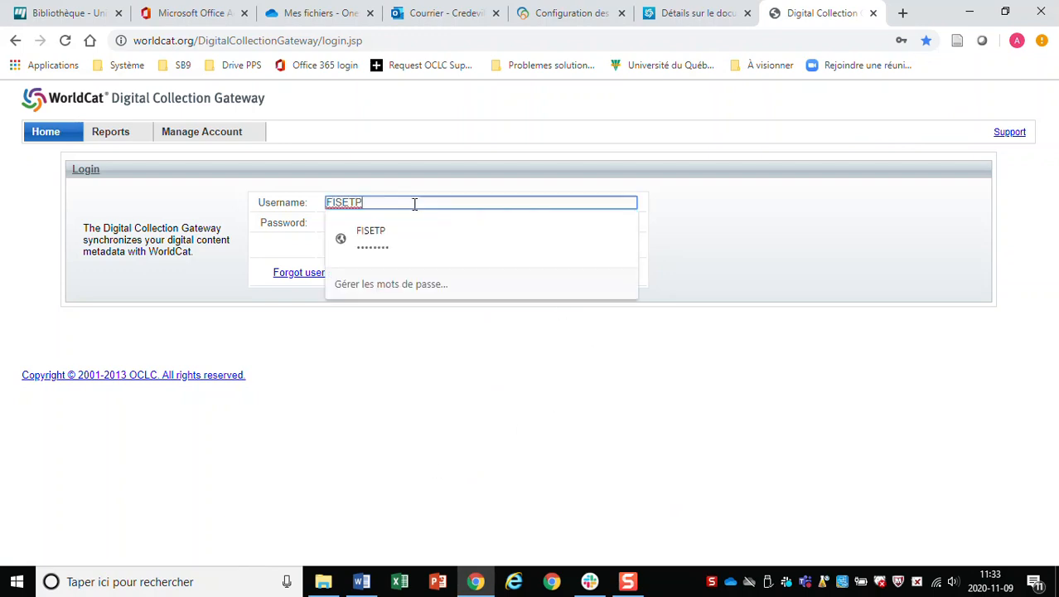
pyautogui.press('BackSpace')
pyautogui.press('BackSpace')
pyautogui.press('BackSpace')
pyautogui.press('BackSpace')
pyautogui.press('BackSpace')
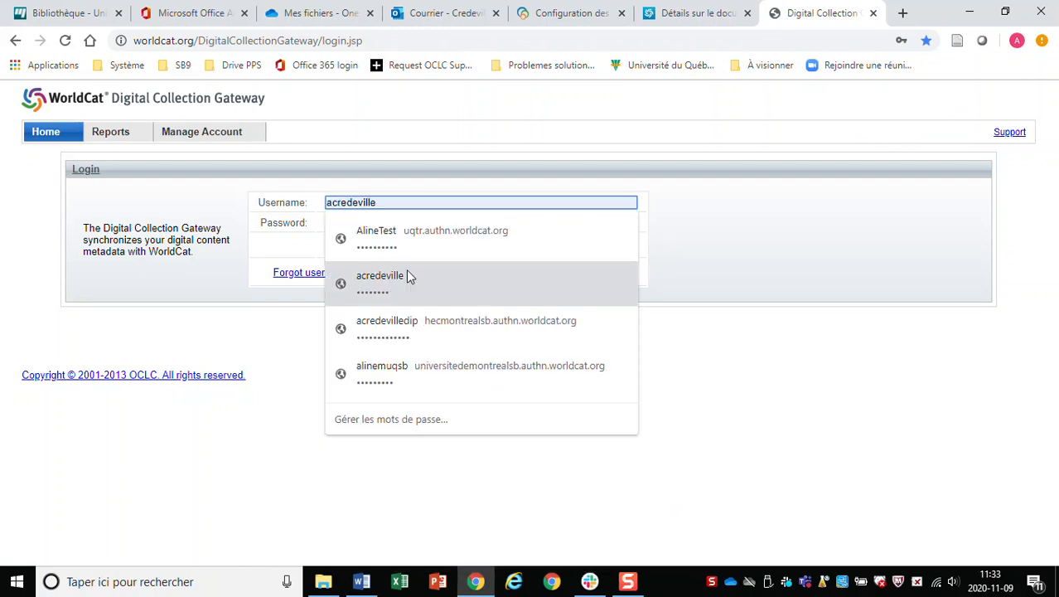
pyautogui.click(406, 273)
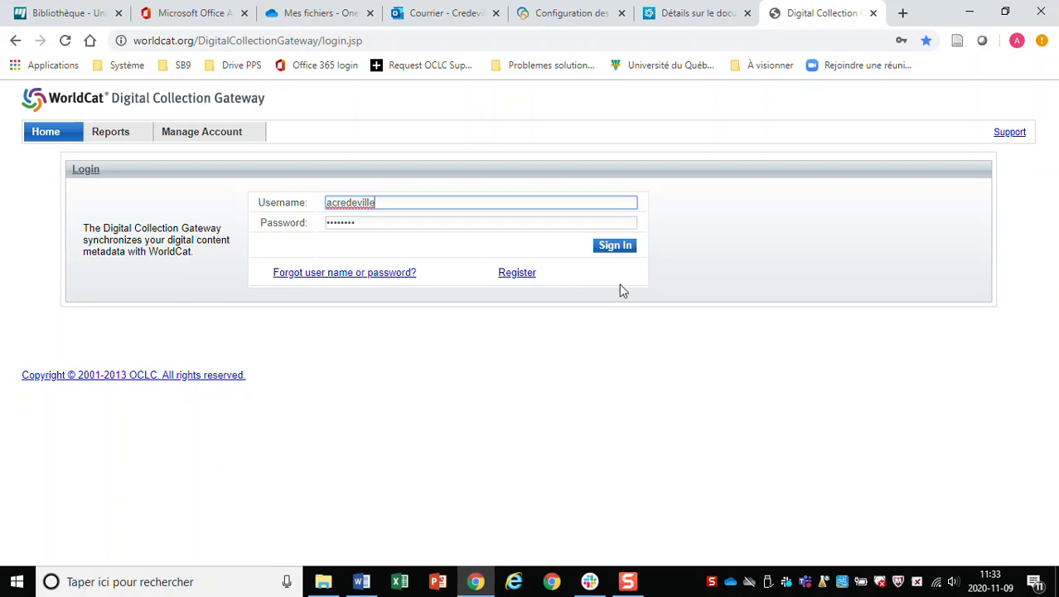
# Sign in, keep Cognitio as the selected repository, and open a new blank tab.
pyautogui.click(616, 244)
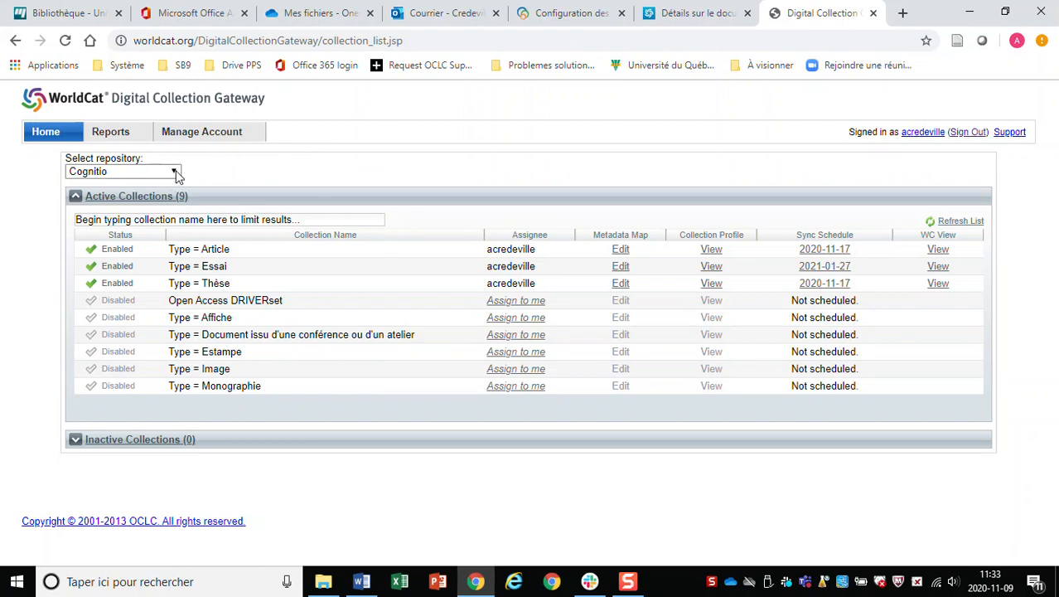
pyautogui.click(137, 177)
pyautogui.click(139, 181)
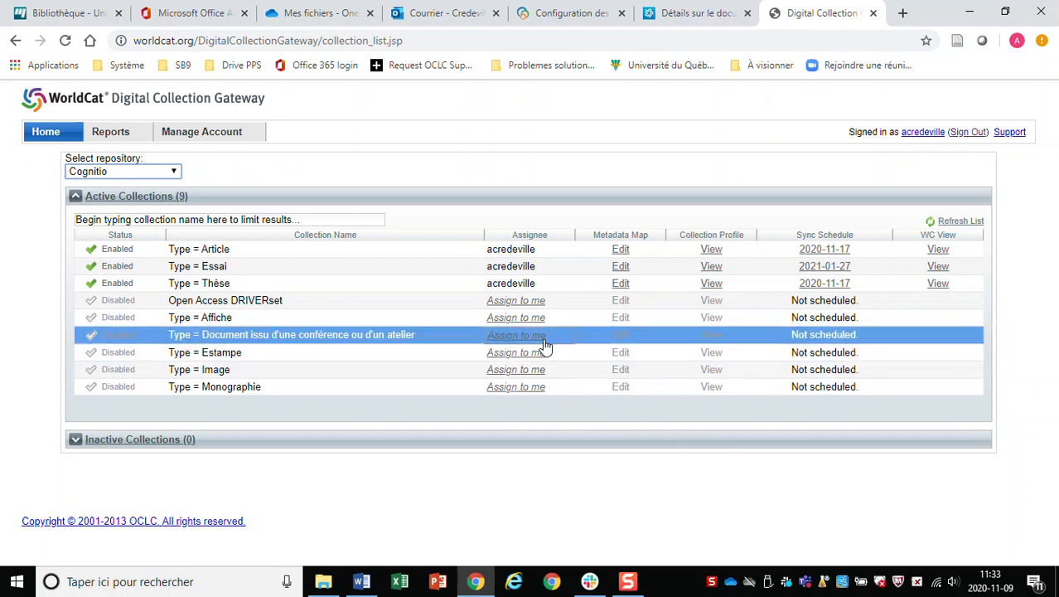
pyautogui.click(903, 13)
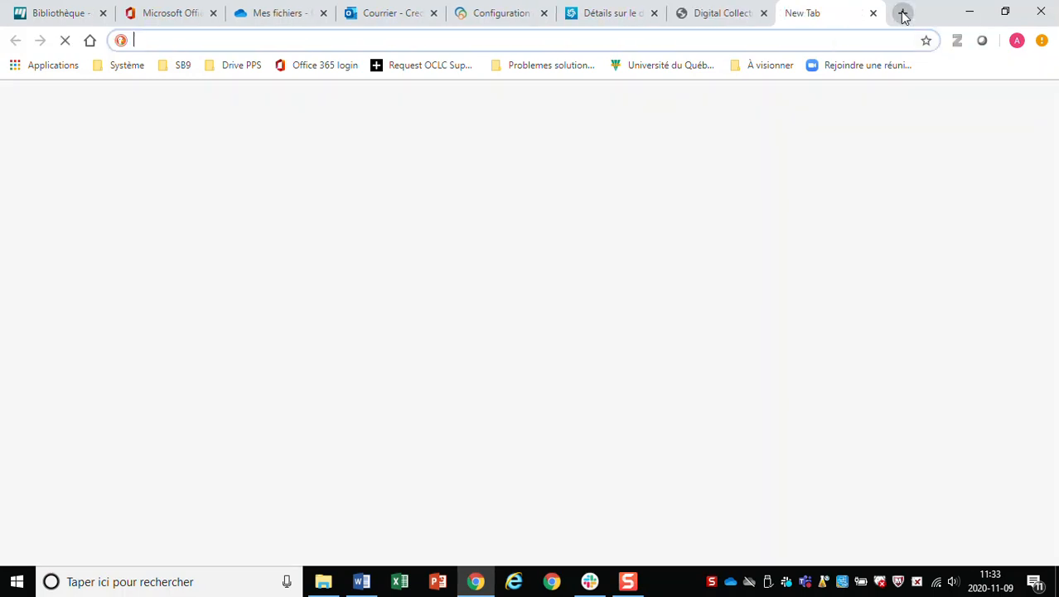
# Search for Cognitio UQTR and follow the UQTR Cognitio site to the repository at depot-e.uqtr.ca.
pyautogui.write('cogni')
pyautogui.write('tio ')
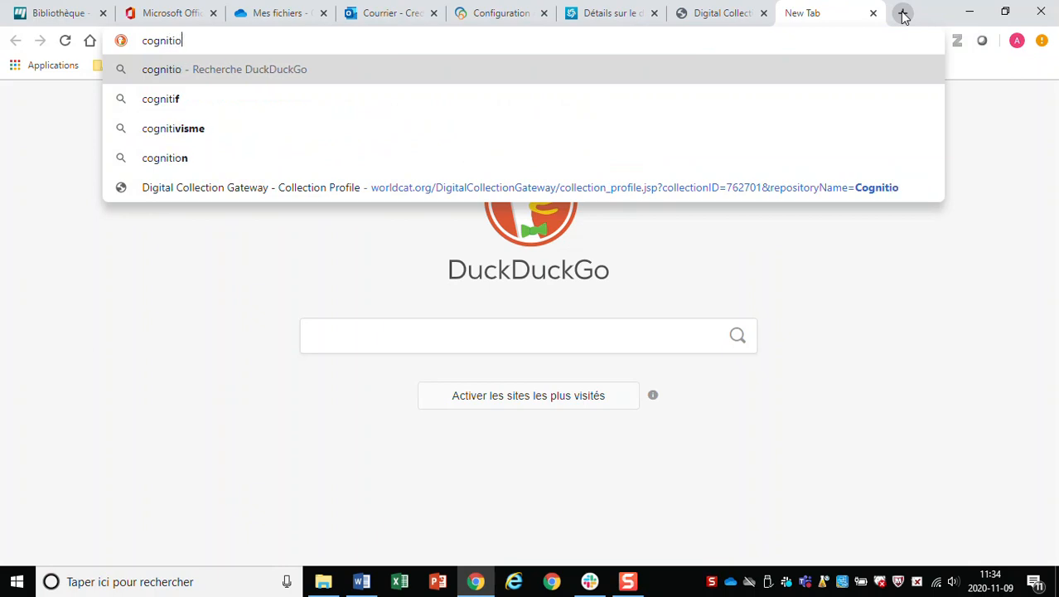
pyautogui.write('uqtr')
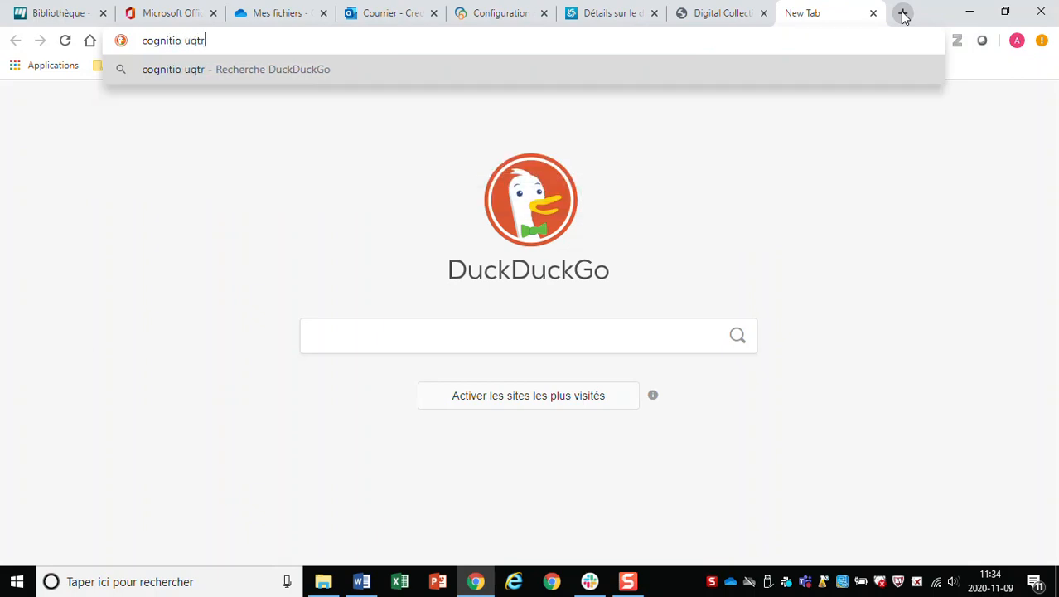
pyautogui.press('Return')
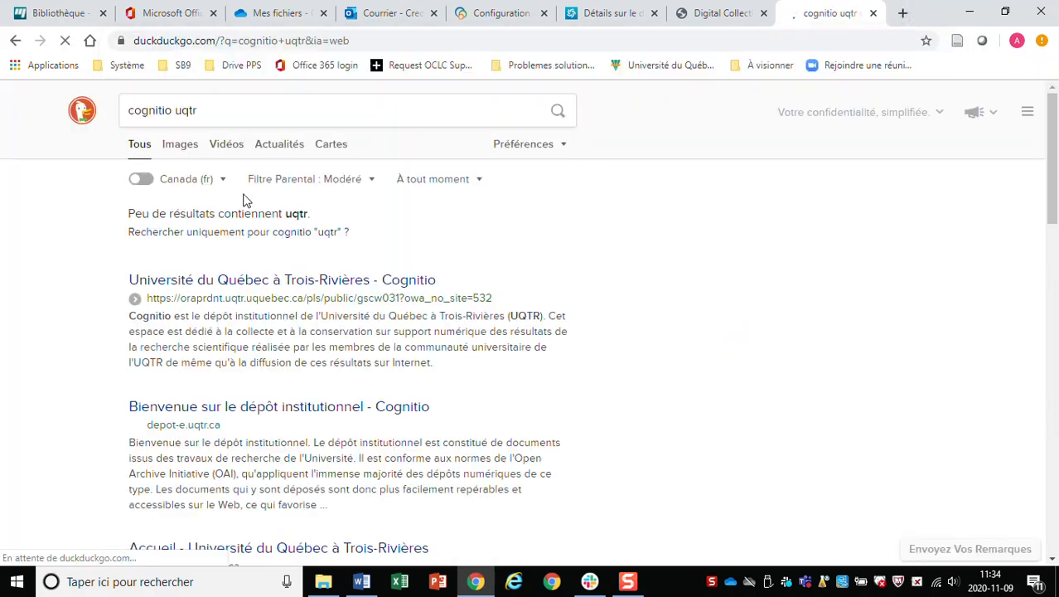
pyautogui.click(253, 281)
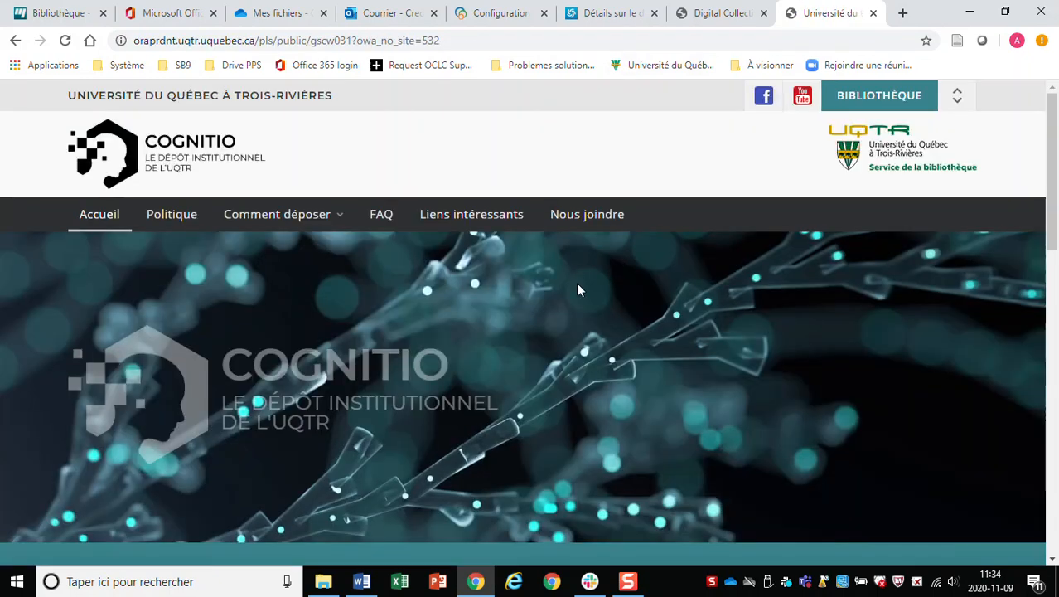
pyautogui.scroll(-5, 578, 286)
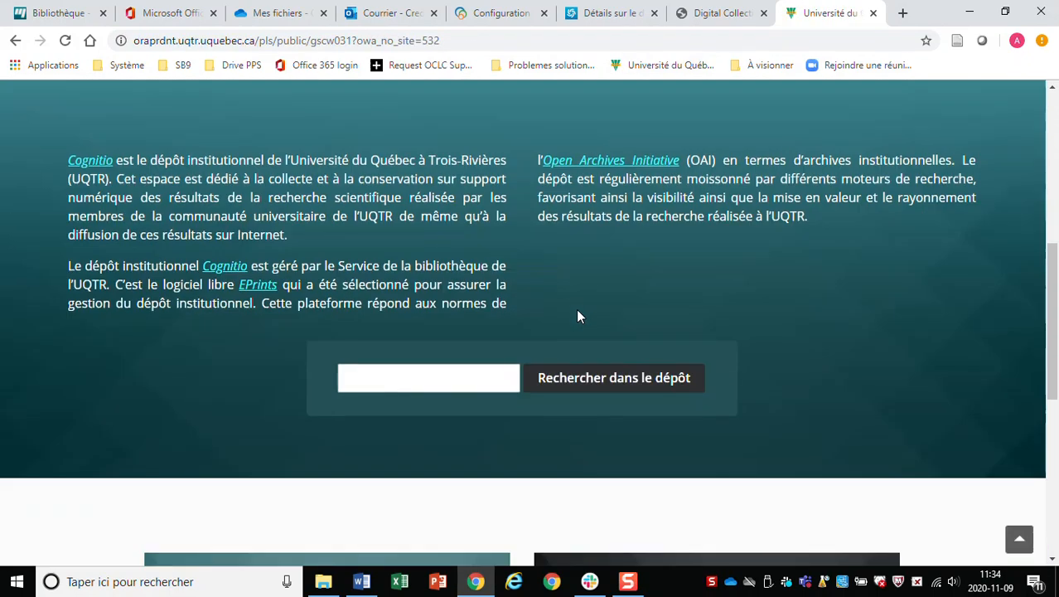
pyautogui.scroll(5, 578, 316)
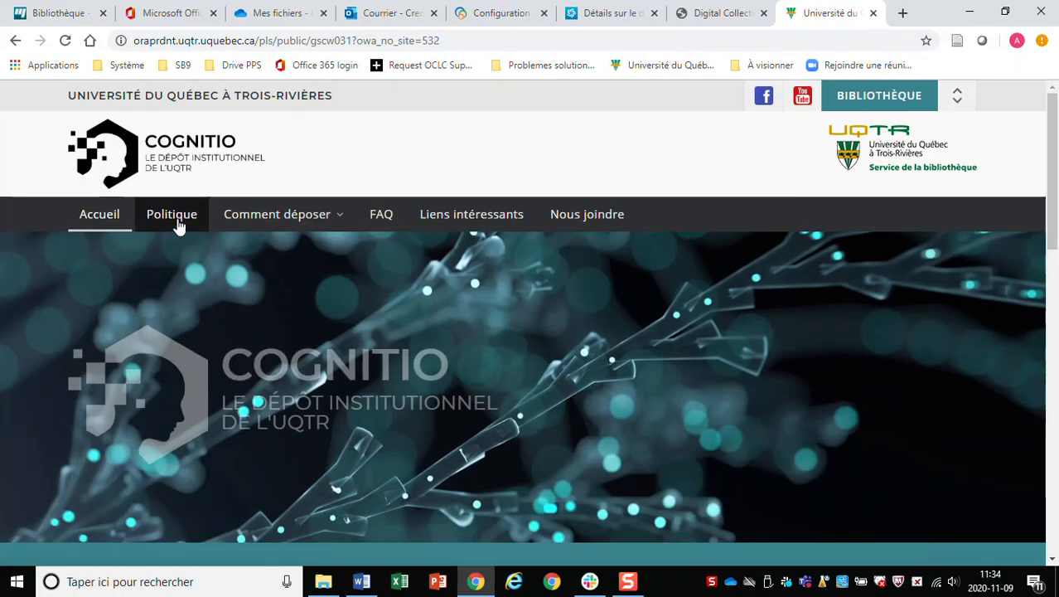
pyautogui.scroll(-5, 548, 253)
pyautogui.scroll(-6, 548, 253)
pyautogui.scroll(-1, 405, 382)
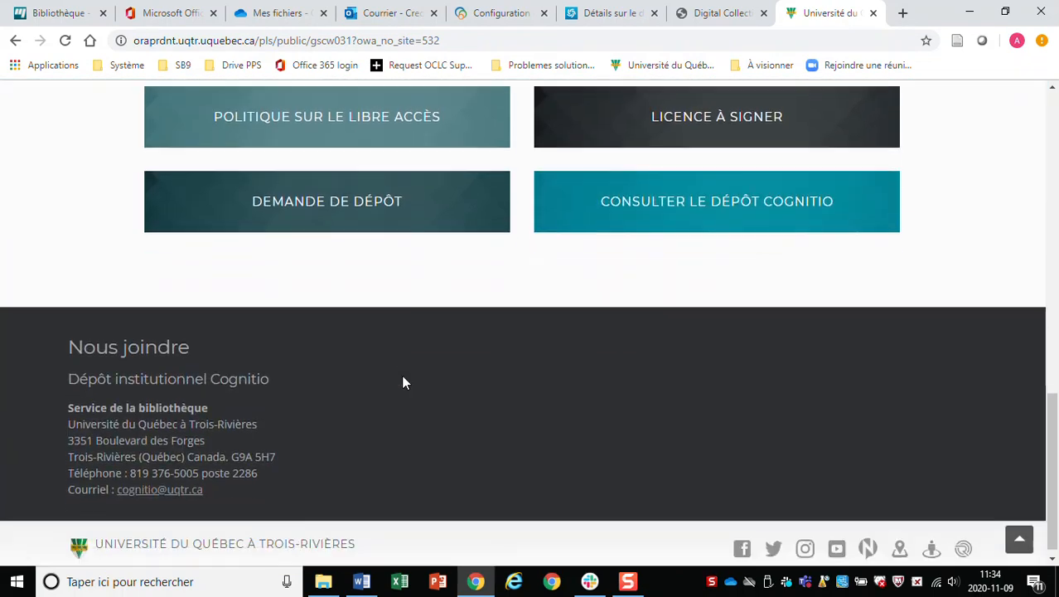
pyautogui.click(785, 224)
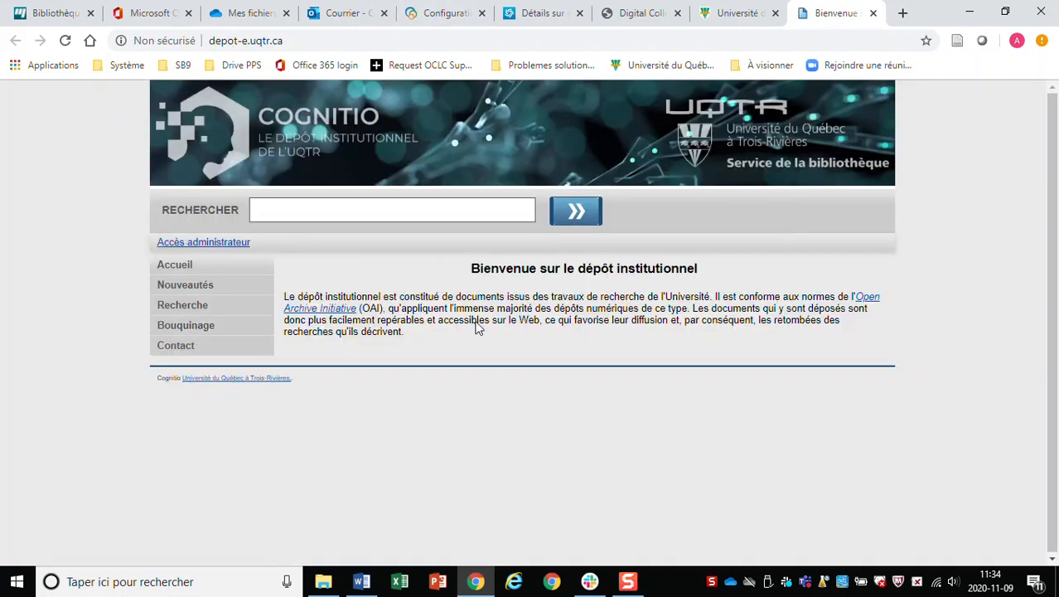
# Browse Cognitio by document type (Thèse 4836, Essai 266, Article 225, Affiche 122), then return to the Gateway.
pyautogui.click(185, 330)
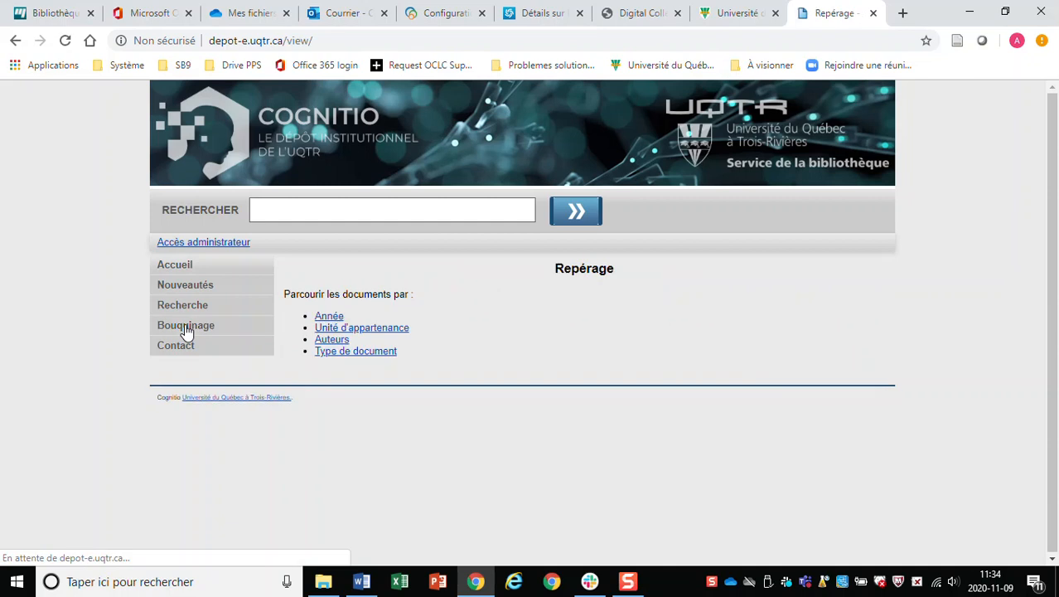
pyautogui.click(344, 351)
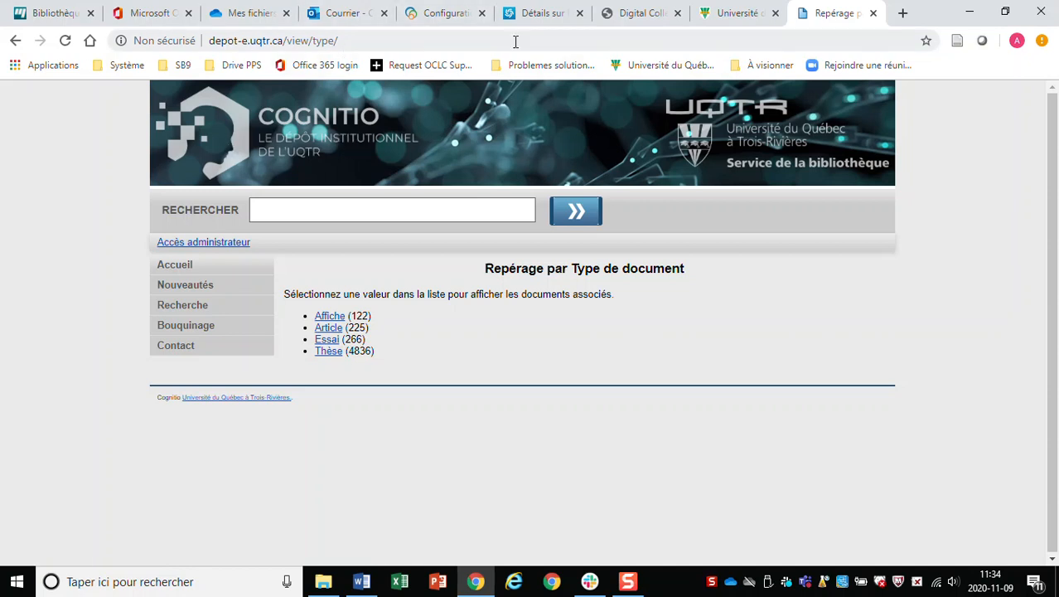
pyautogui.click(639, 14)
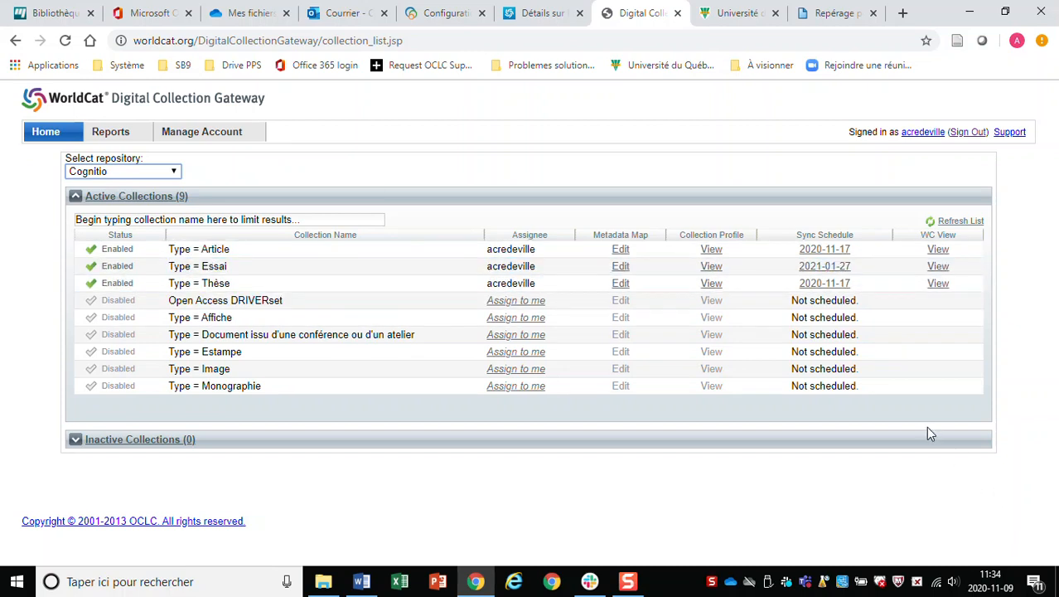
# Open the Type = Article metadata map and scroll its peer-reviewed Article preview record.
pyautogui.click(621, 251)
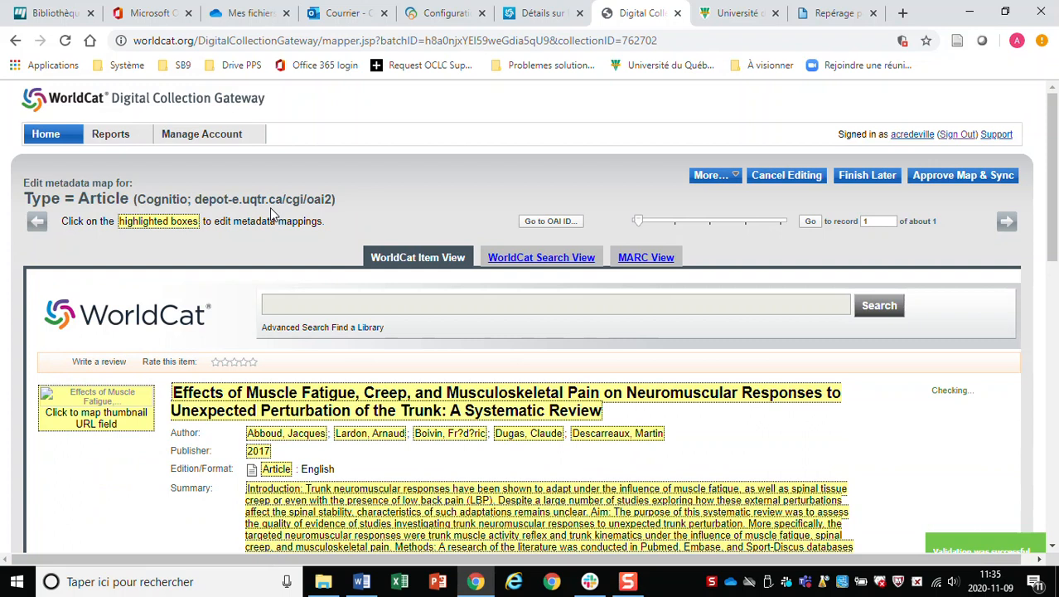
pyautogui.scroll(-3, 272, 212)
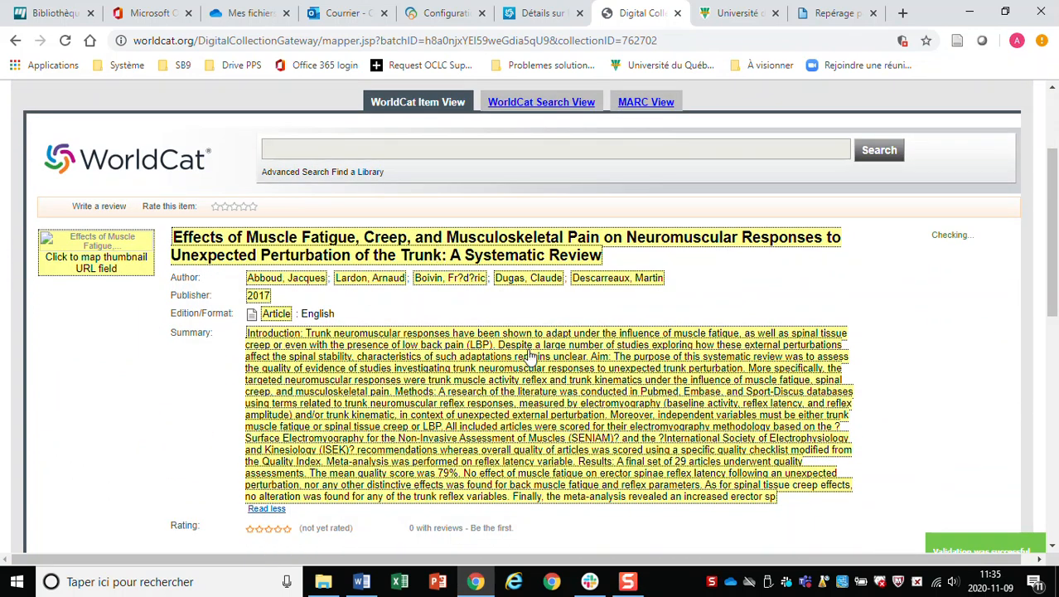
pyautogui.scroll(-2, 535, 354)
pyautogui.scroll(-2, 534, 355)
pyautogui.scroll(7, 543, 339)
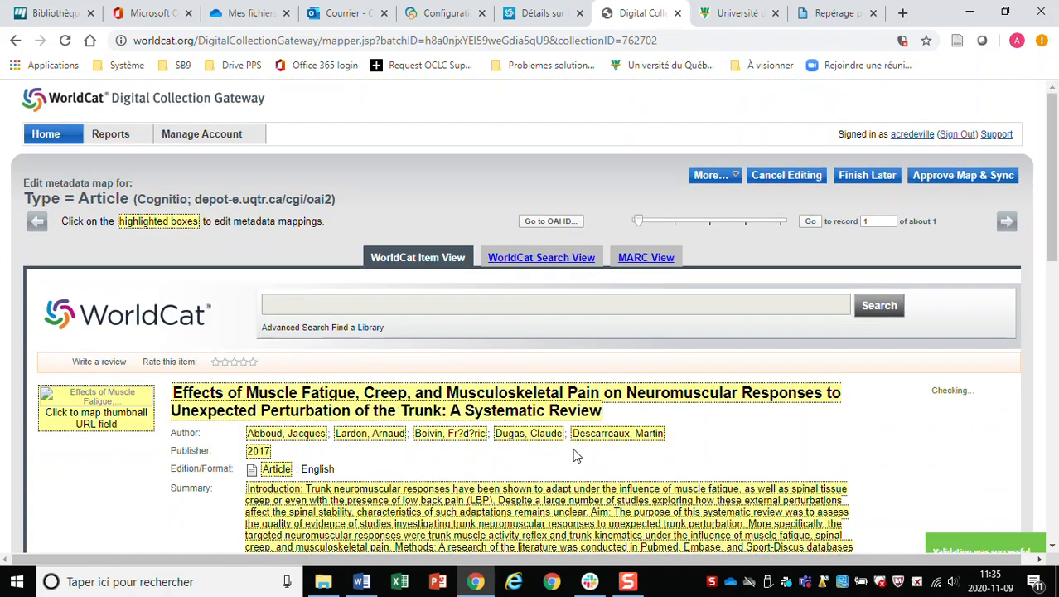
pyautogui.scroll(-3, 428, 465)
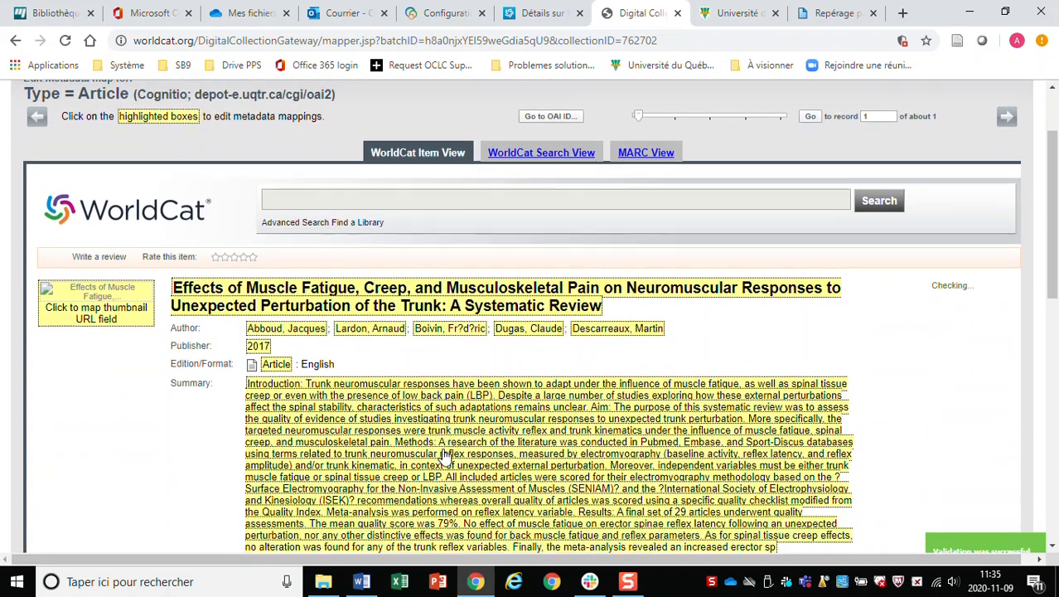
pyautogui.scroll(-3, 448, 450)
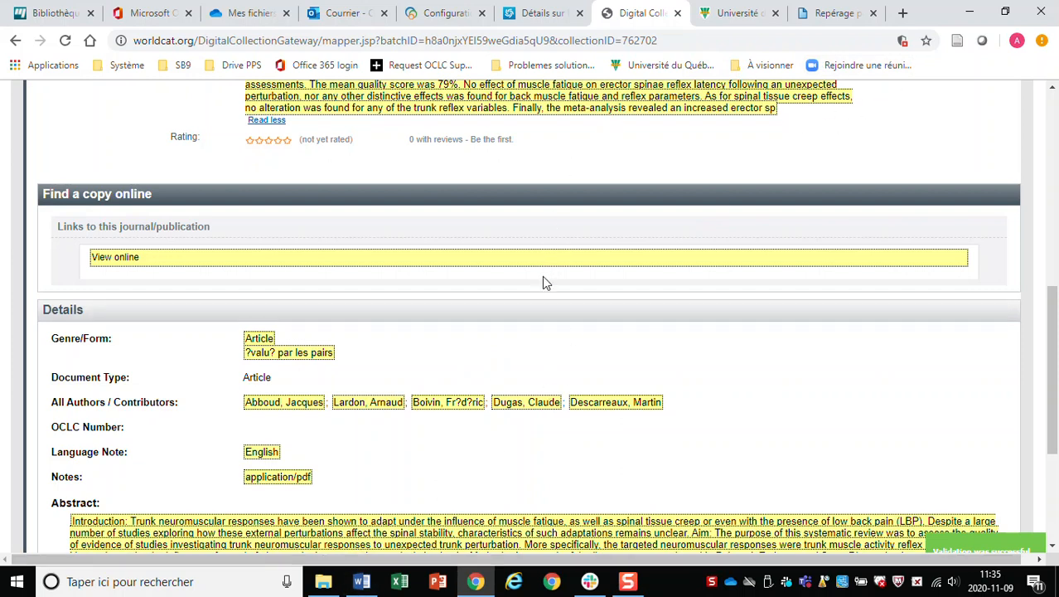
pyautogui.scroll(-2, 554, 296)
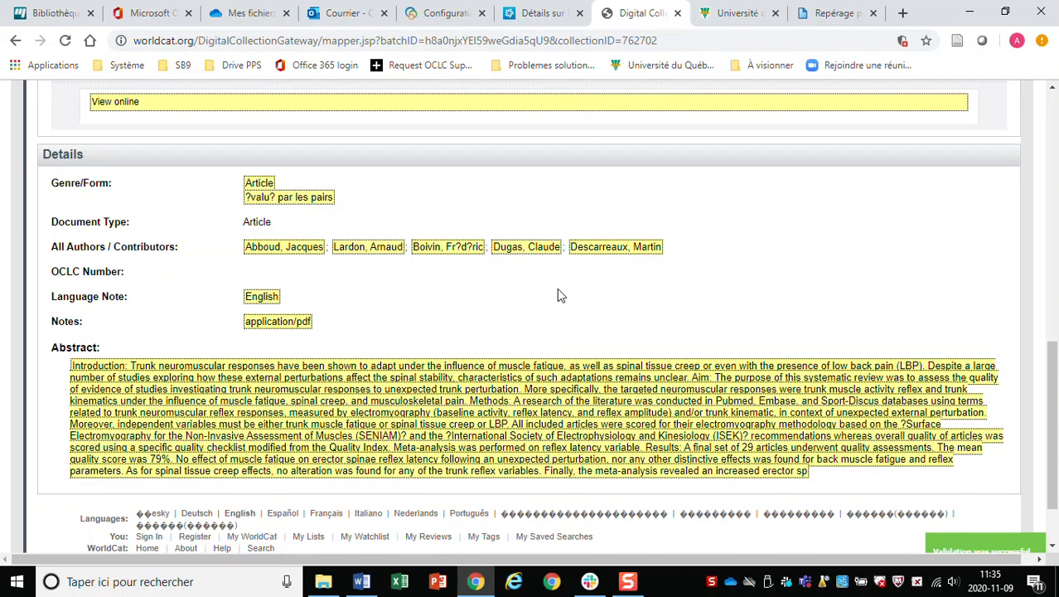
pyautogui.scroll(3, 558, 296)
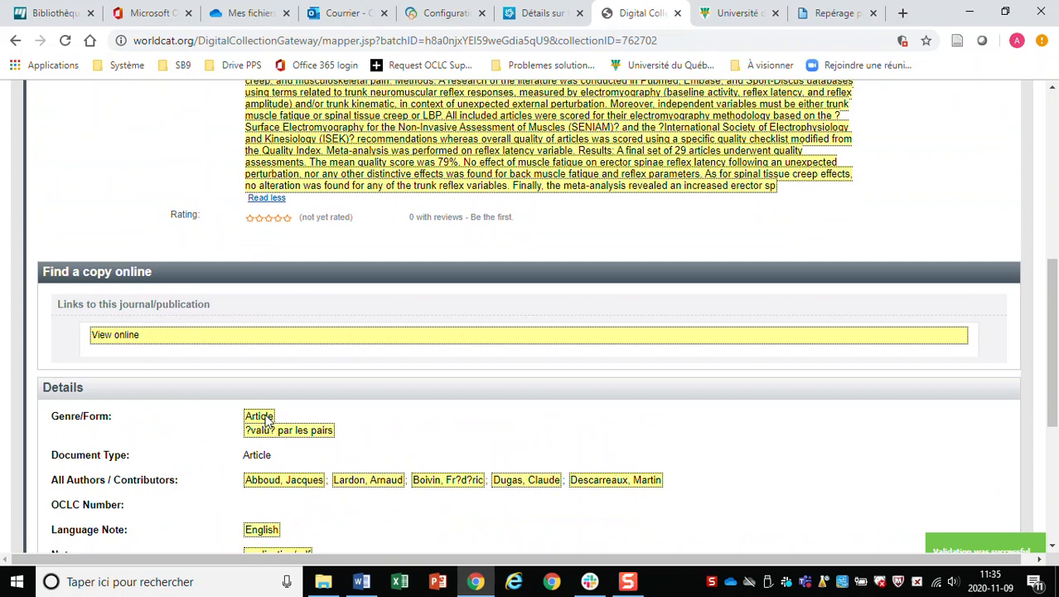
pyautogui.click(267, 422)
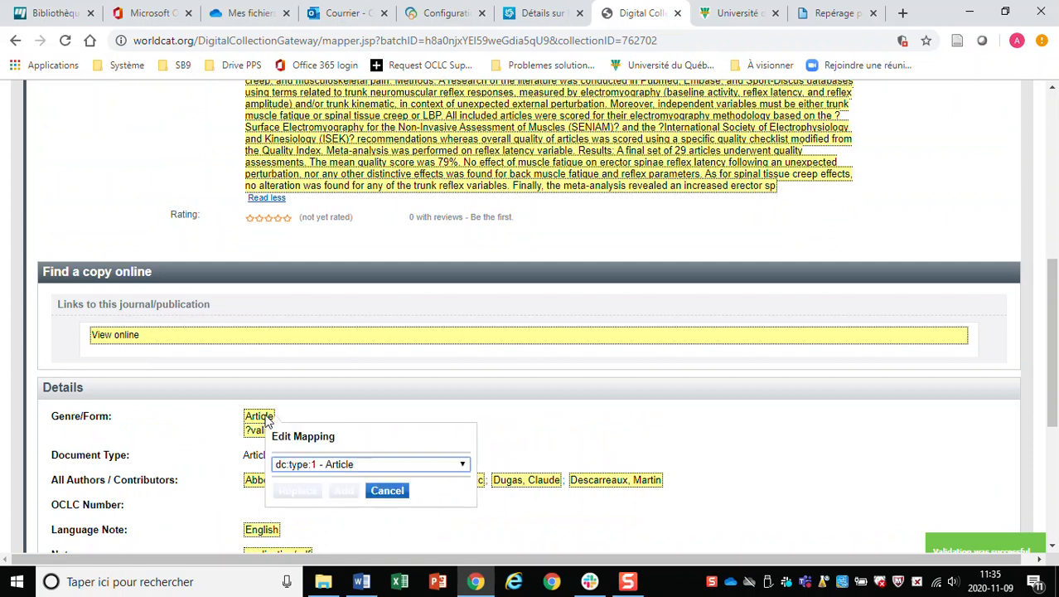
pyautogui.click(462, 466)
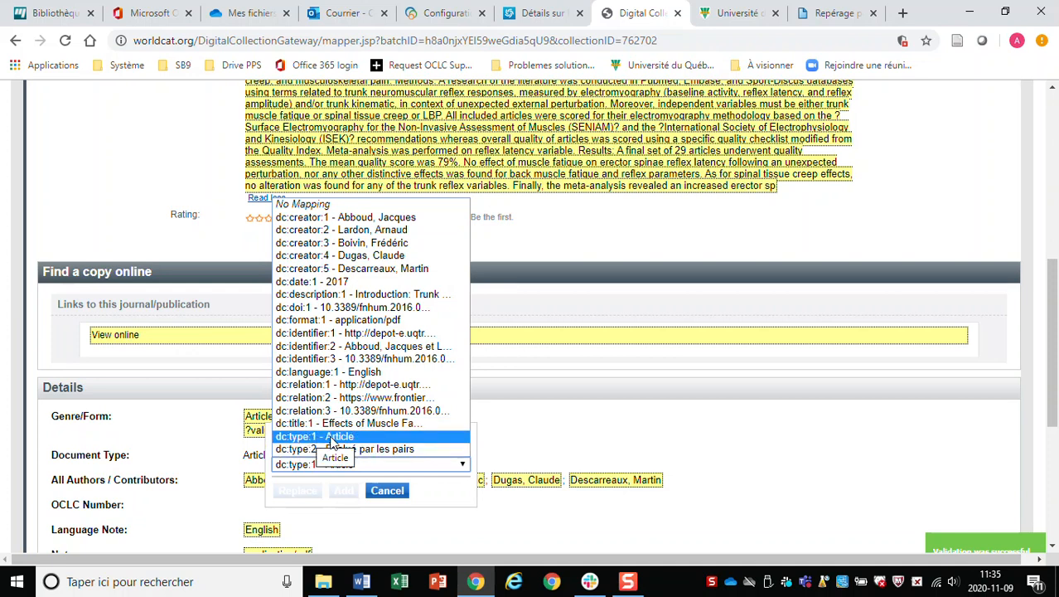
pyautogui.click(650, 434)
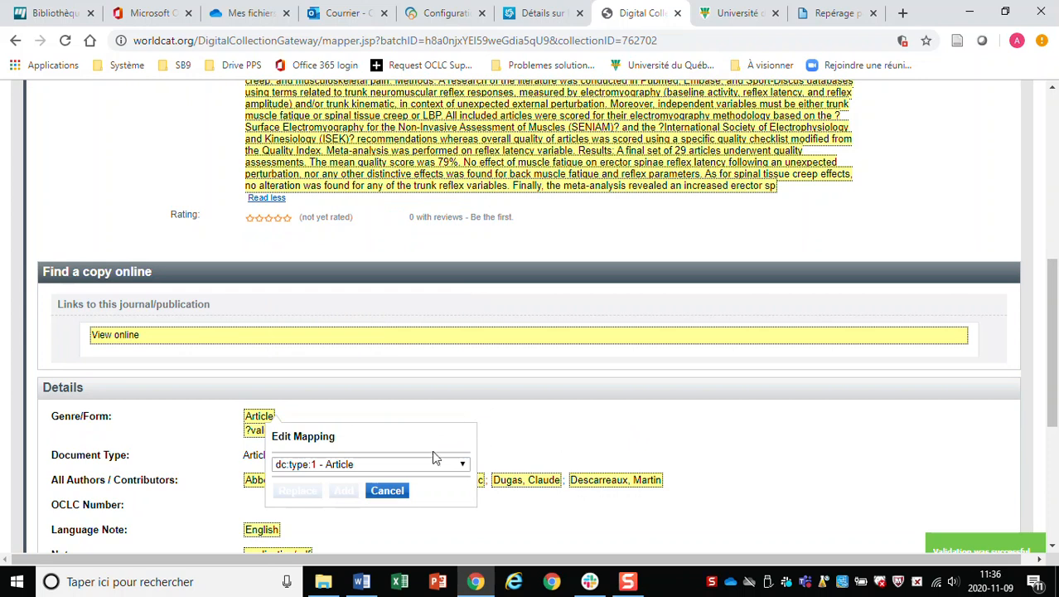
pyautogui.click(387, 491)
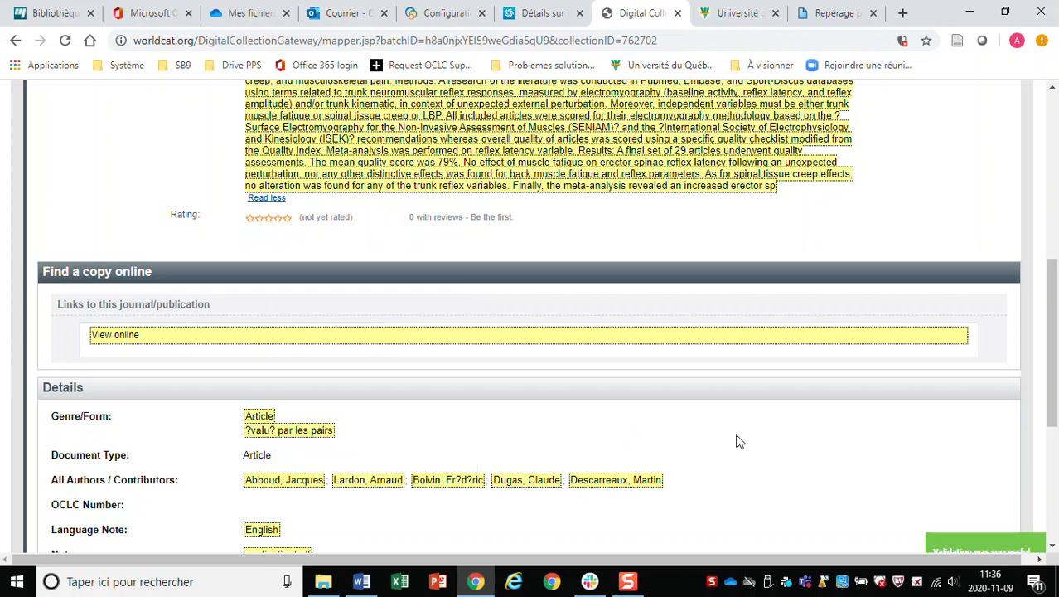
pyautogui.click(286, 430)
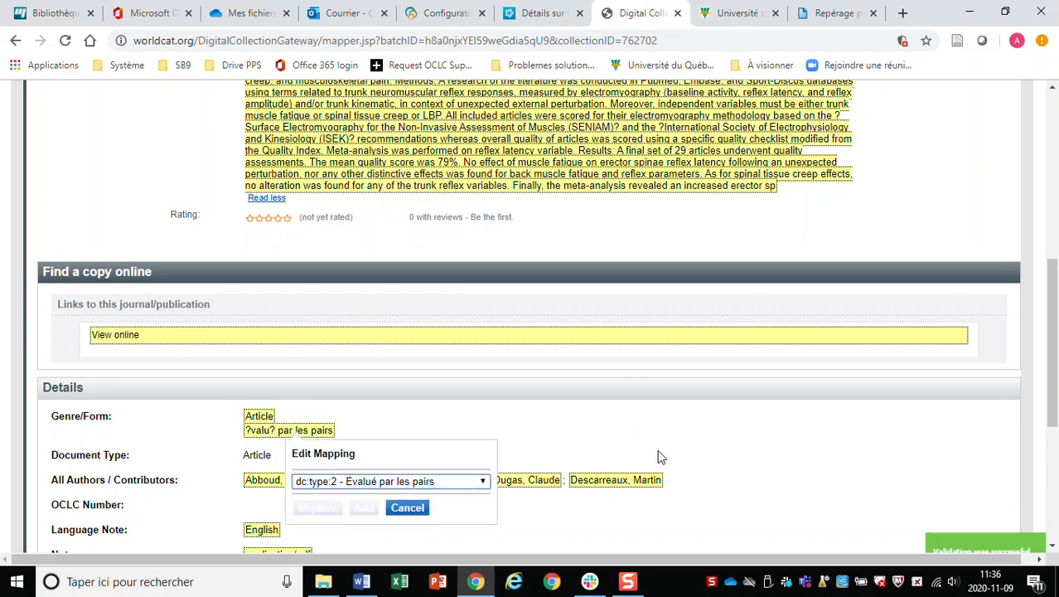
pyautogui.click(406, 508)
pyautogui.scroll(-5, 510, 451)
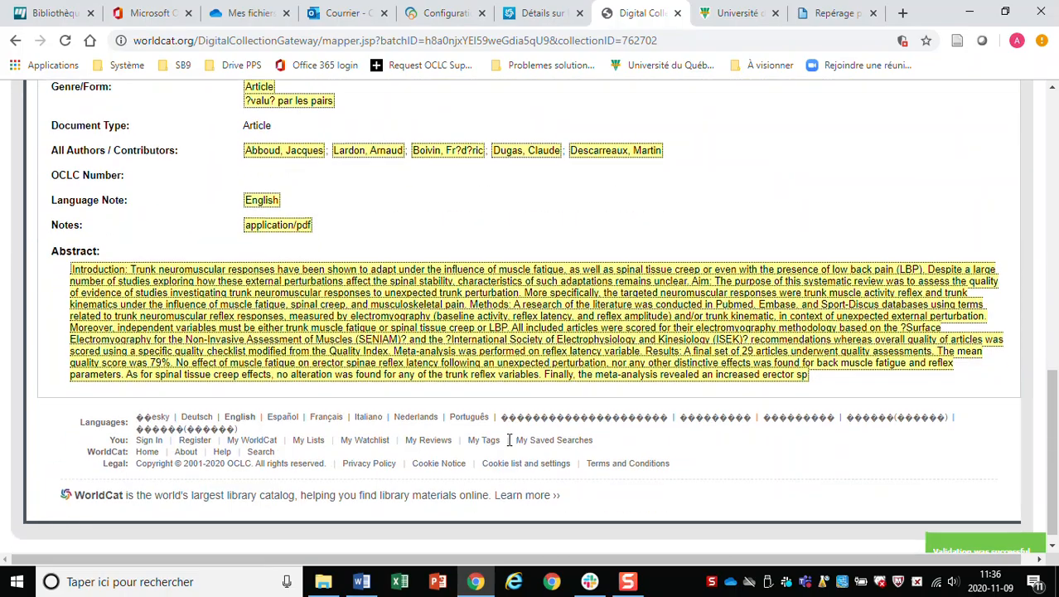
pyautogui.scroll(15, 509, 441)
pyautogui.scroll(-5, 509, 442)
pyautogui.scroll(4, 509, 443)
pyautogui.scroll(-2, 535, 428)
pyautogui.scroll(-2, 535, 429)
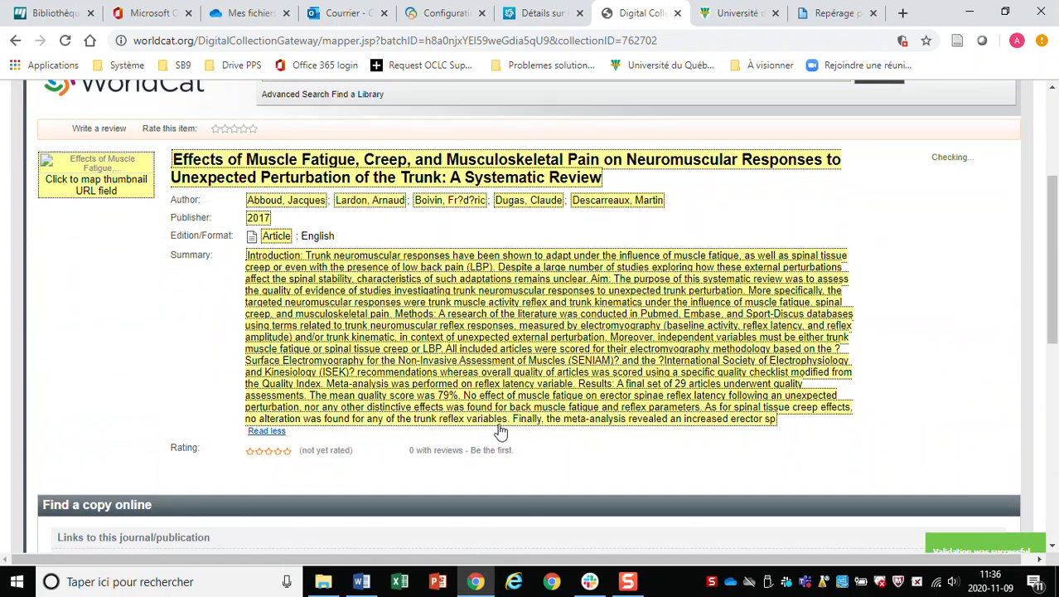
pyautogui.scroll(3, 404, 364)
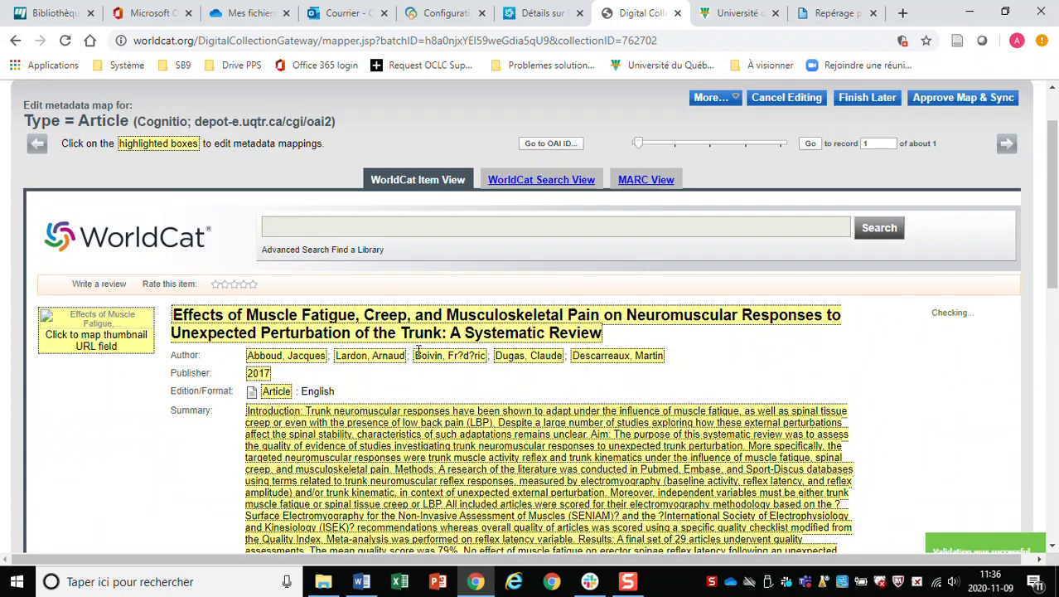
pyautogui.click(712, 98)
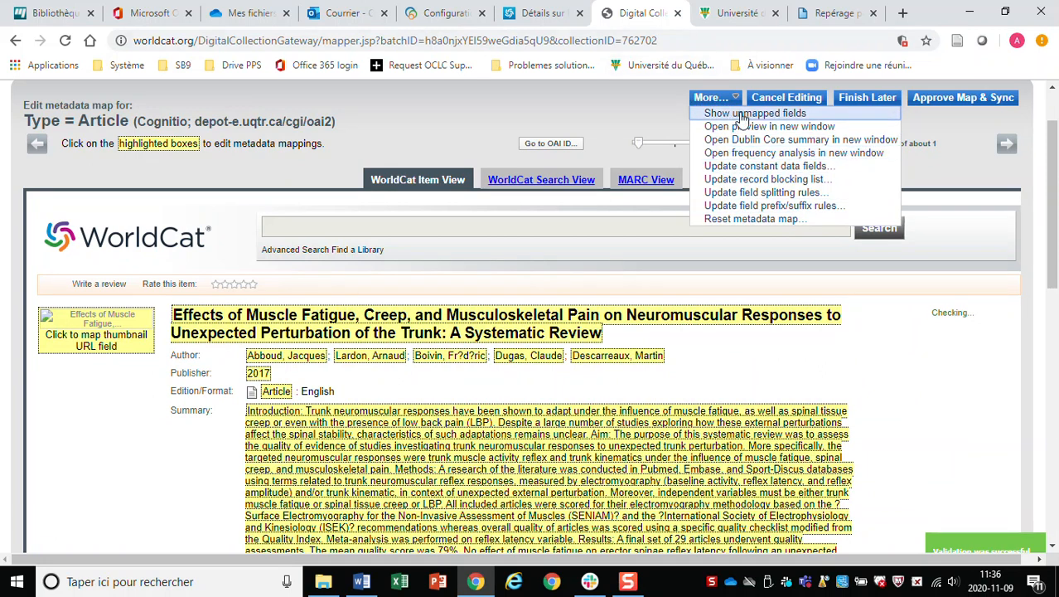
# Show the record fields that have no mapping and scroll through them.
pyautogui.click(743, 114)
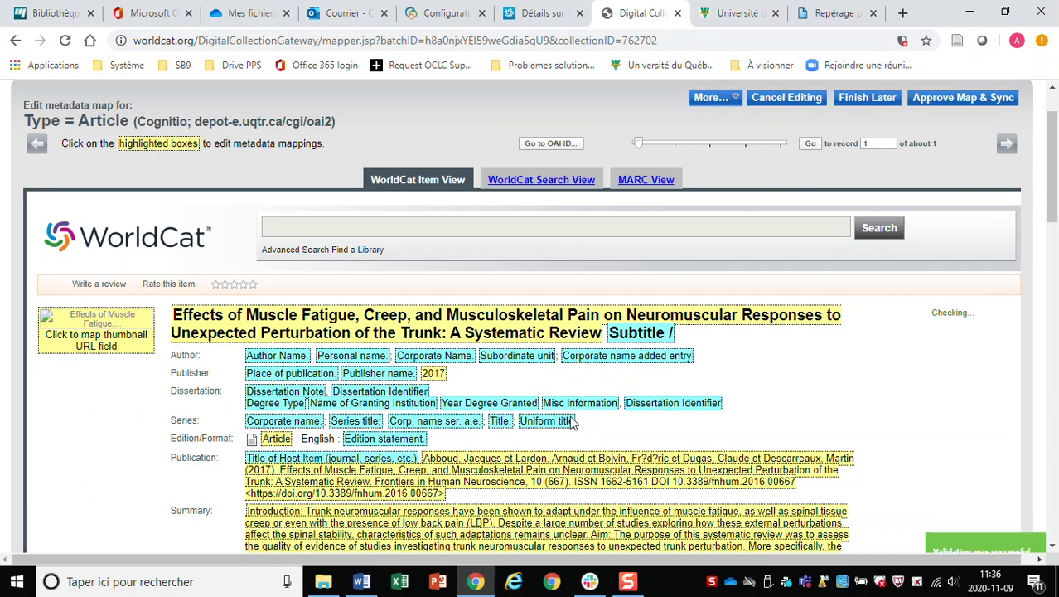
pyautogui.scroll(-1, 257, 329)
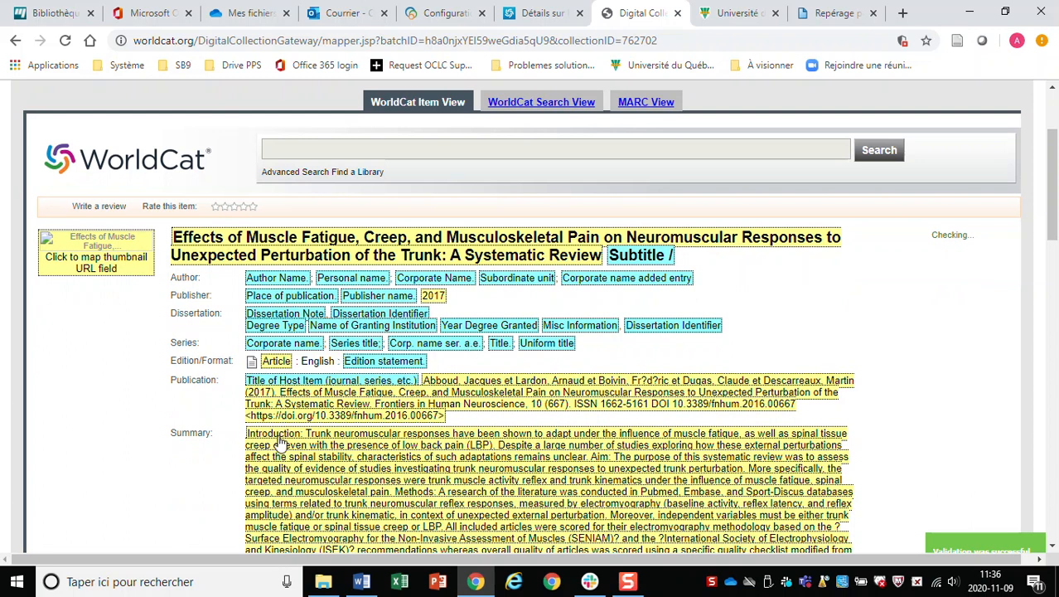
pyautogui.scroll(-2, 390, 396)
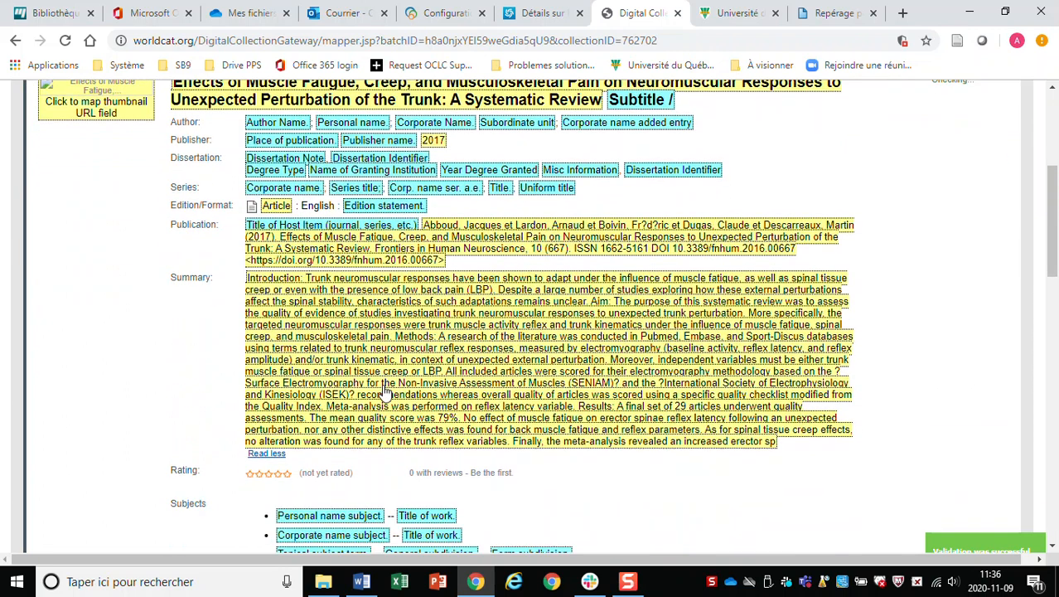
pyautogui.scroll(-2, 382, 382)
pyautogui.scroll(3, 382, 382)
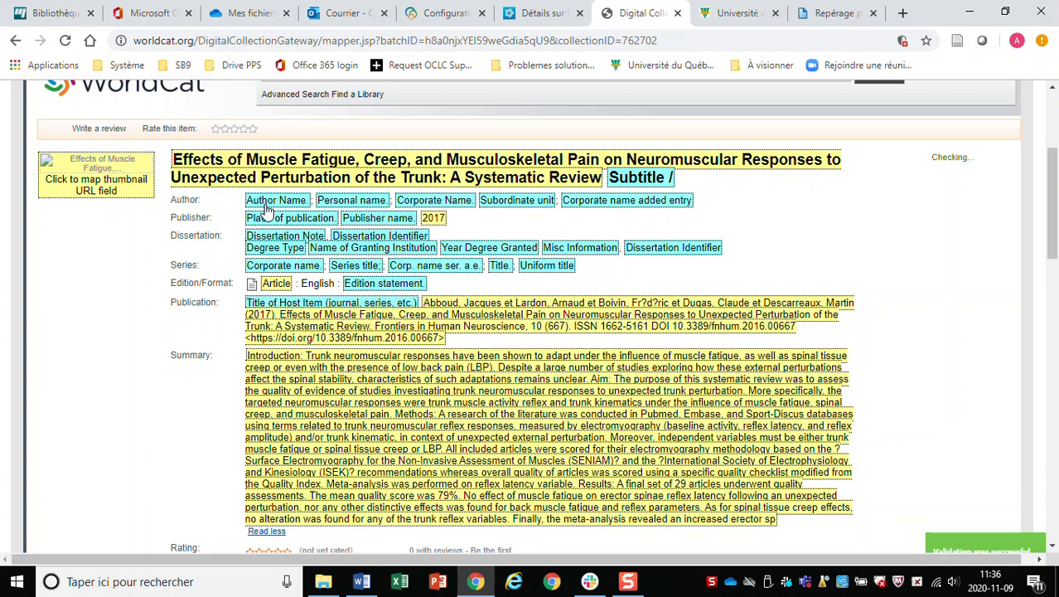
# Inspect the Author Name source fields, cancel leaving it unmapped, and review the Item View.
pyautogui.click(267, 211)
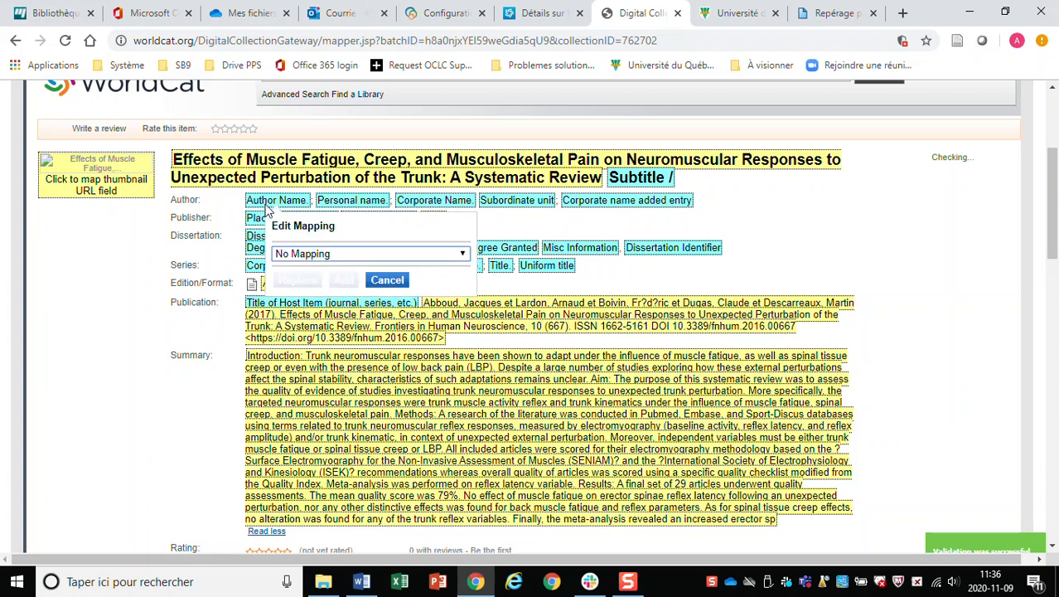
pyautogui.click(400, 254)
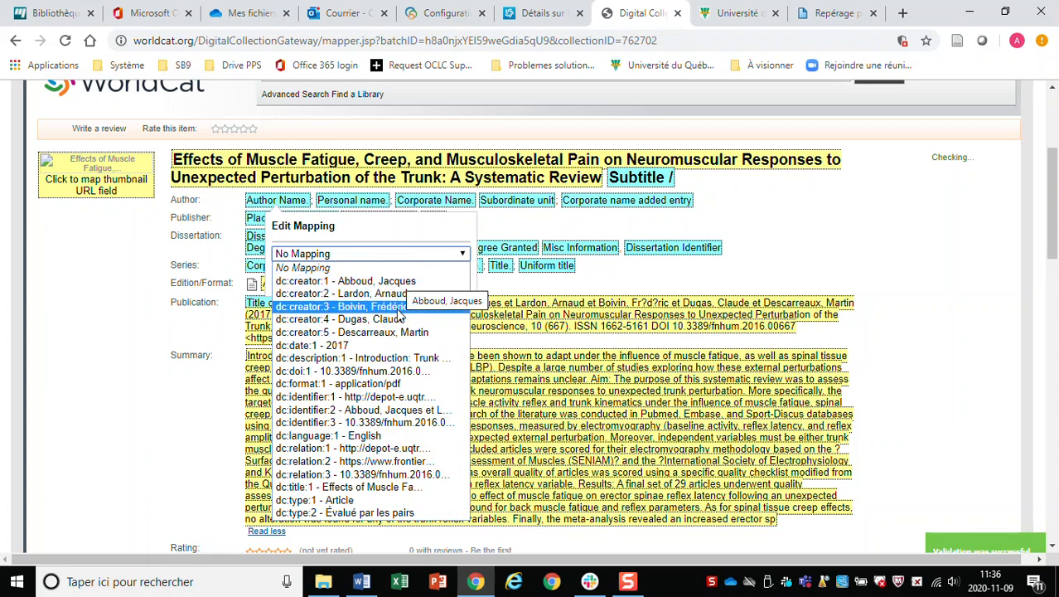
pyautogui.click(861, 283)
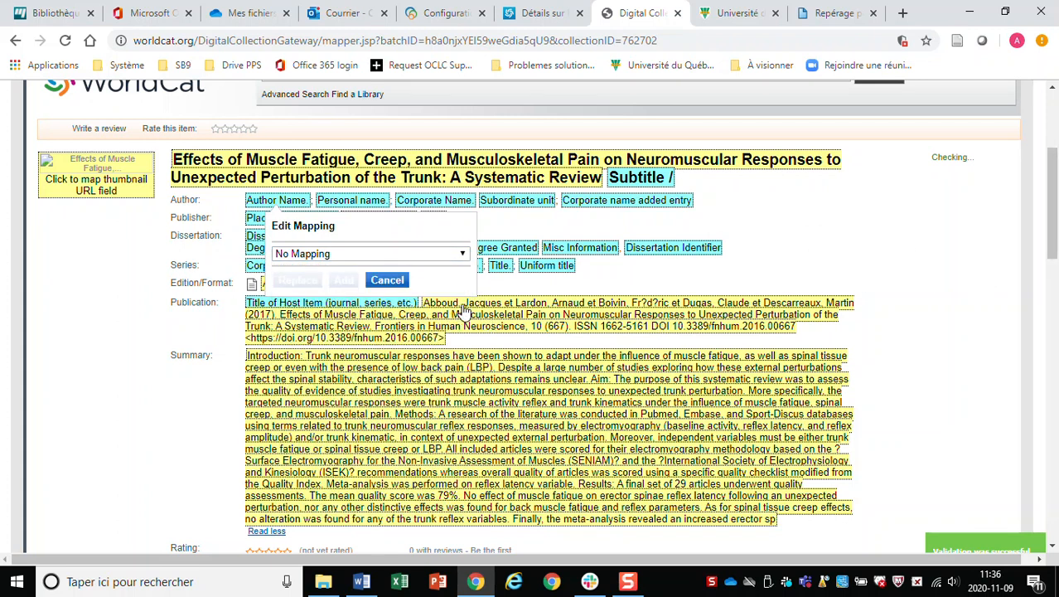
pyautogui.click(393, 281)
pyautogui.scroll(3, 744, 199)
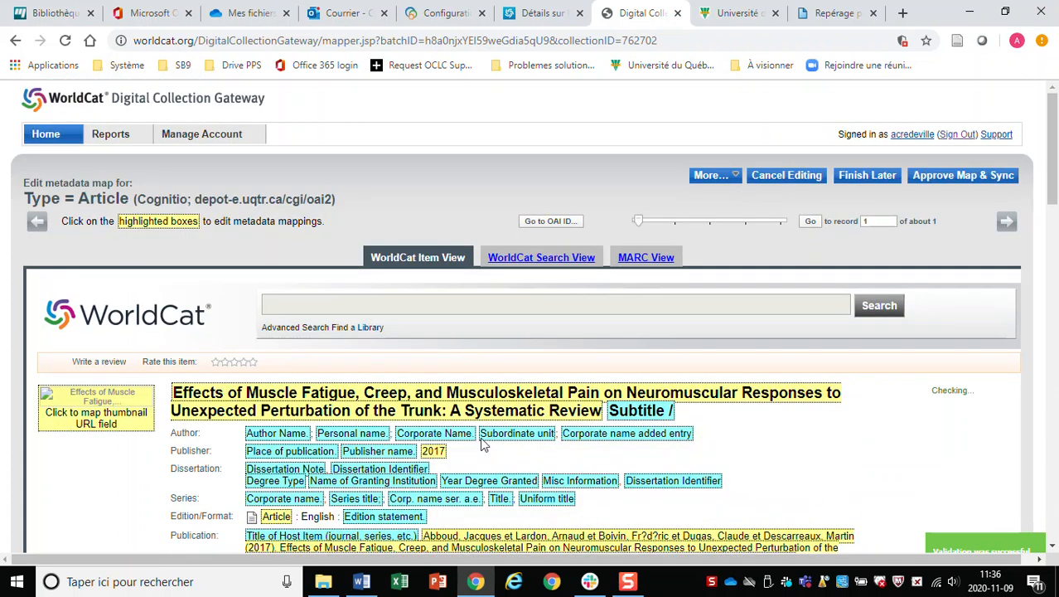
pyautogui.scroll(-7, 493, 385)
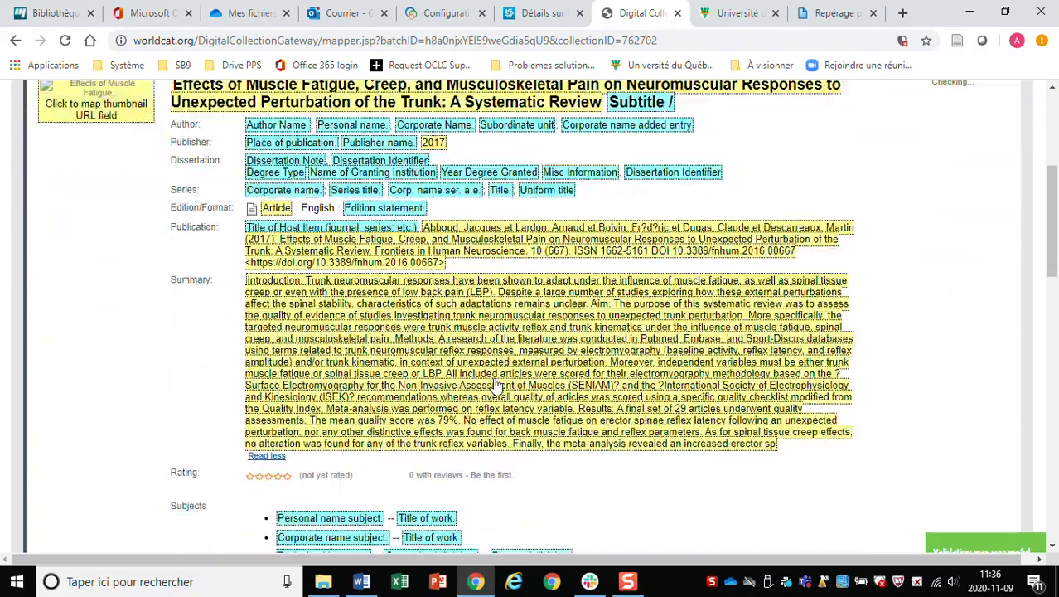
pyautogui.scroll(4, 495, 383)
pyautogui.scroll(-2, 498, 380)
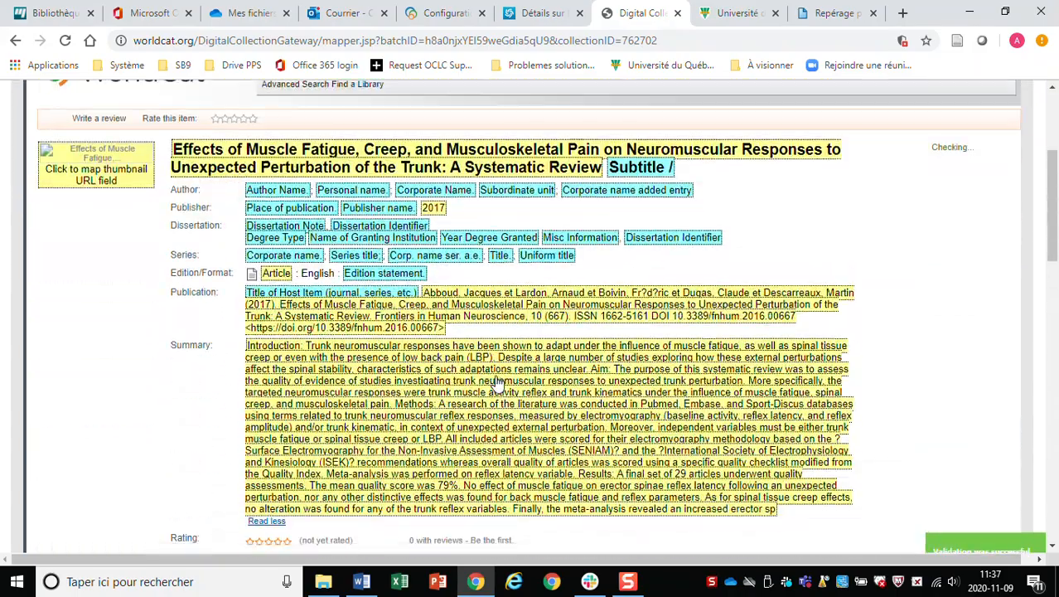
pyautogui.scroll(5, 597, 373)
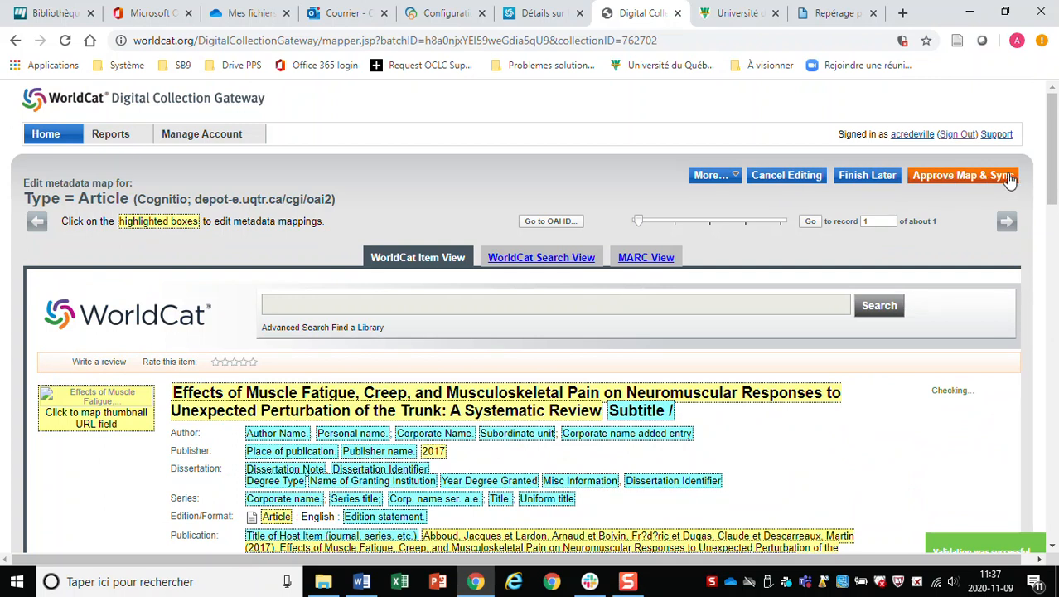
# View the Article sample as a MARC record and review fields 245, 520, 655, 720 and 856.
pyautogui.click(537, 257)
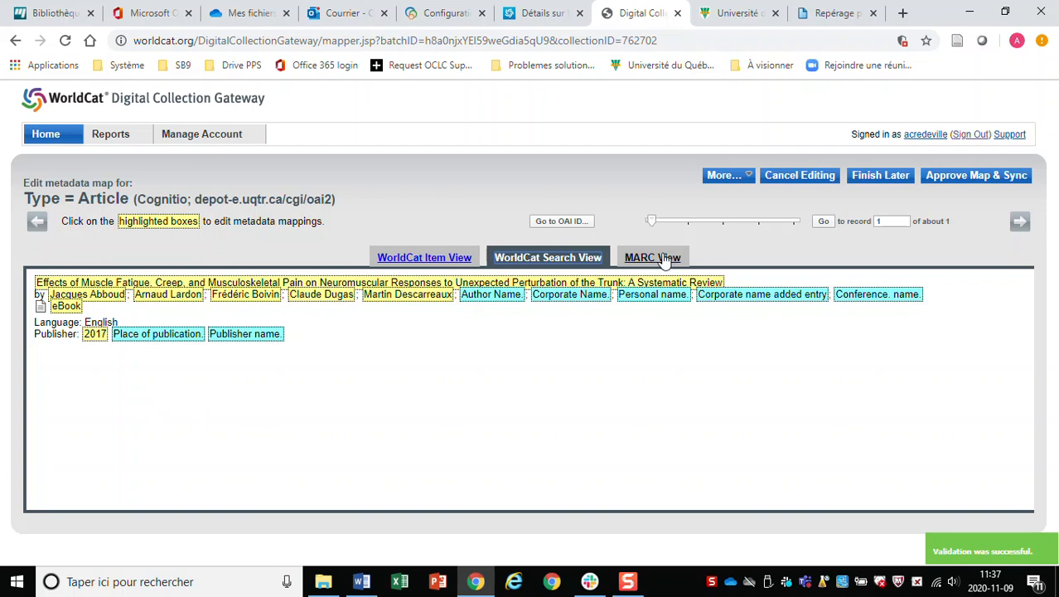
pyautogui.click(663, 259)
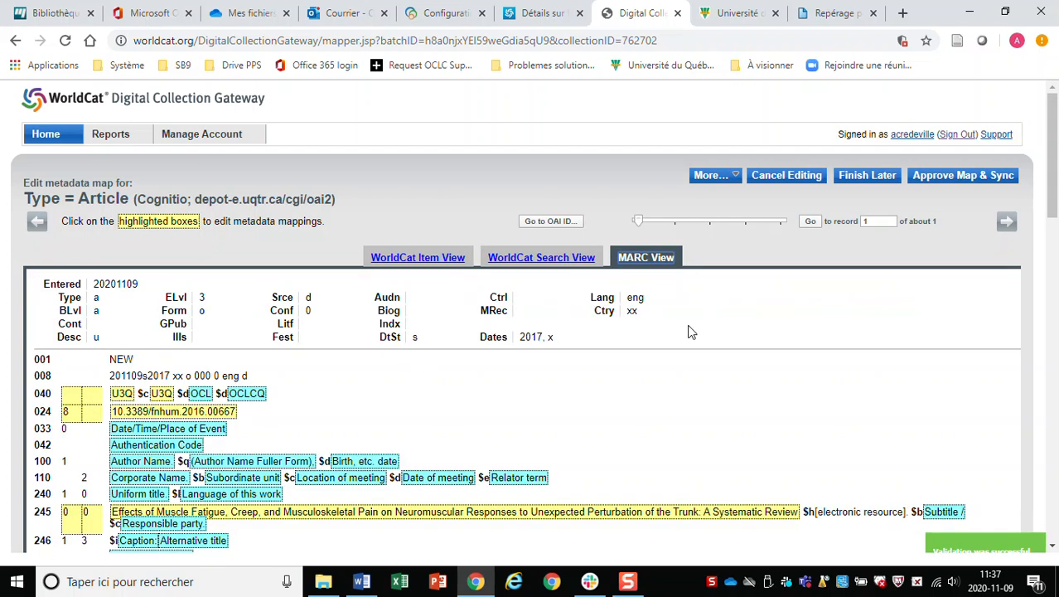
pyautogui.scroll(-3, 694, 335)
pyautogui.scroll(-4, 698, 338)
pyautogui.scroll(4, 698, 337)
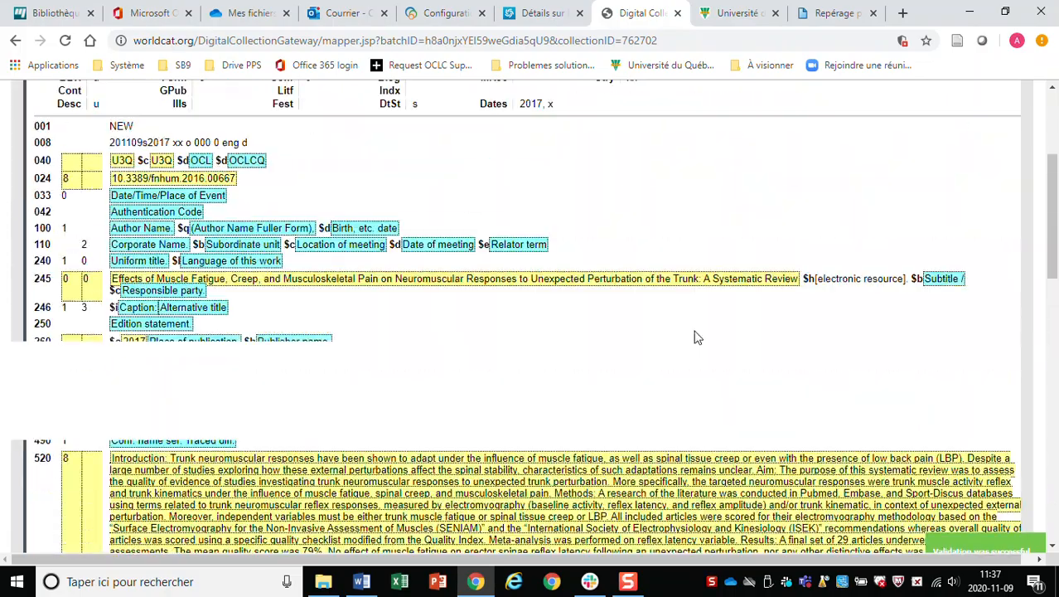
pyautogui.scroll(2, 696, 337)
pyautogui.scroll(-3, 696, 337)
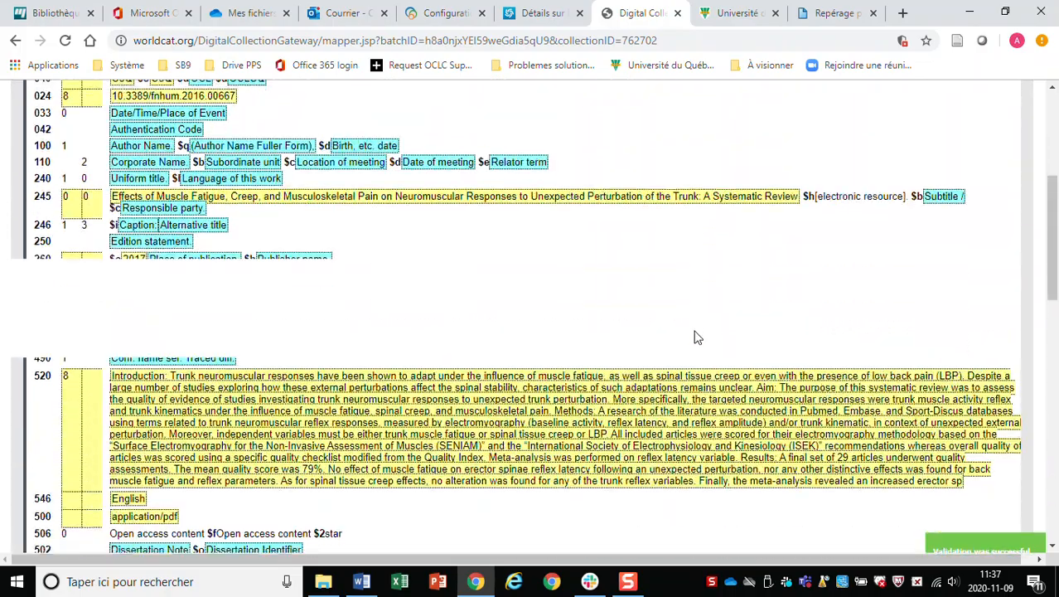
pyautogui.scroll(-3, 663, 358)
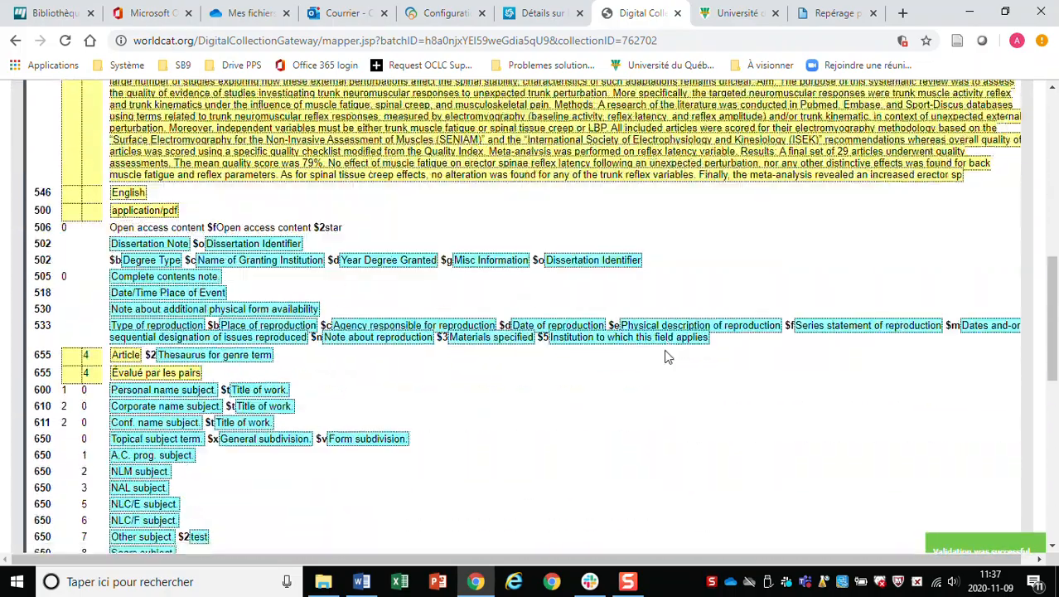
pyautogui.scroll(-6, 666, 355)
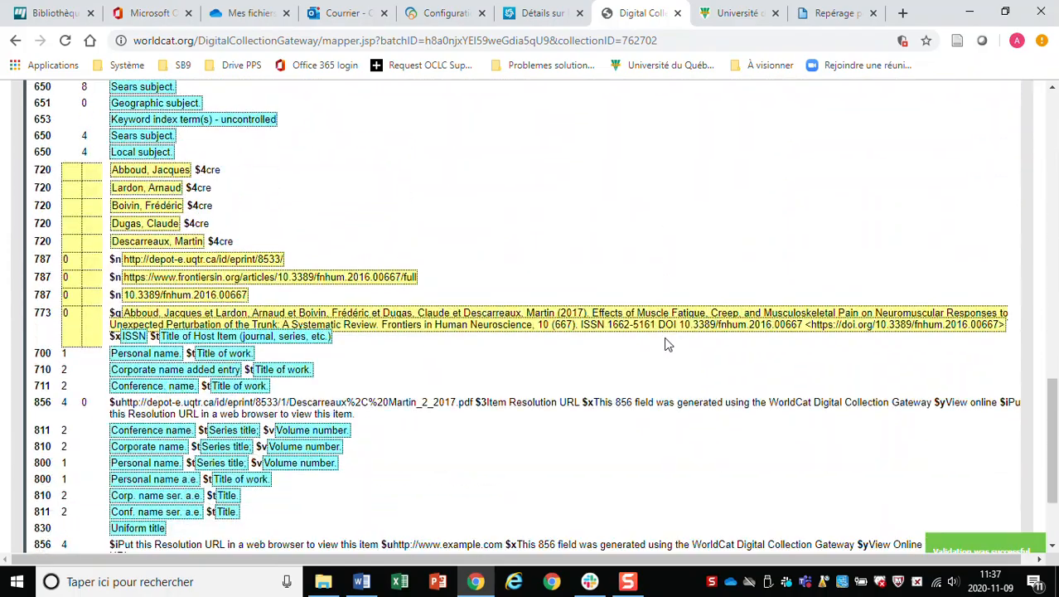
pyautogui.scroll(-2, 668, 344)
pyautogui.scroll(5, 661, 339)
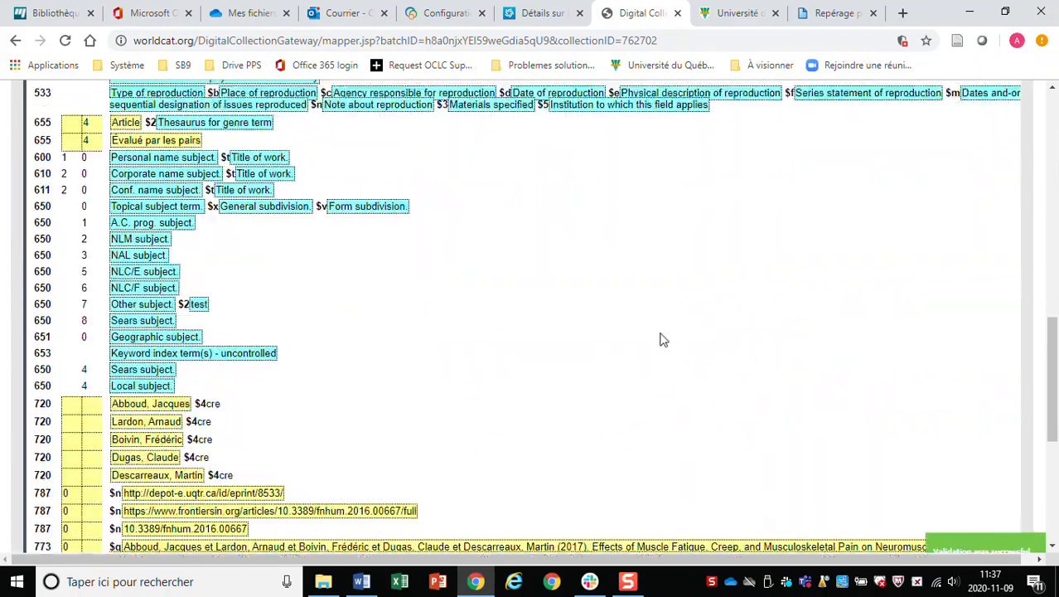
pyautogui.scroll(11, 662, 339)
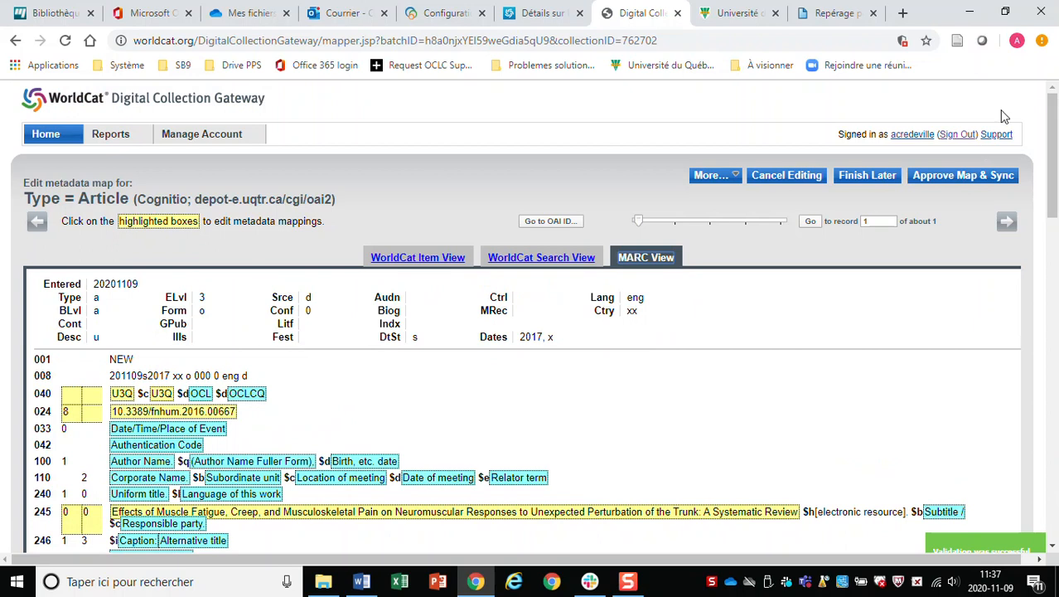
# Cancel the Article map edit and check the Thèse sync schedule (monthly, next 2020-11-17) unchanged.
pyautogui.click(781, 179)
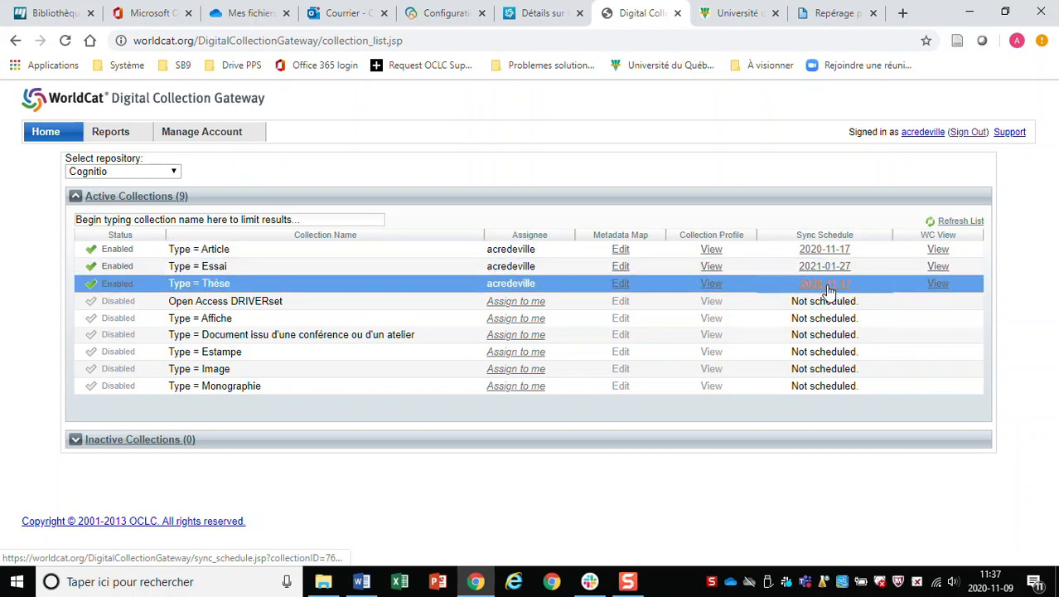
pyautogui.click(826, 284)
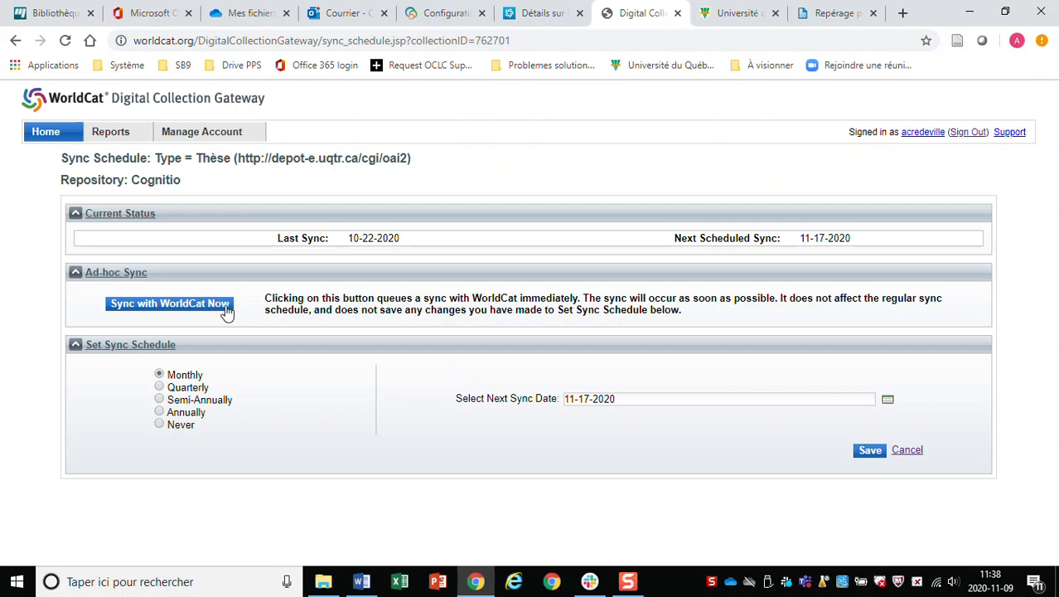
pyautogui.click(909, 453)
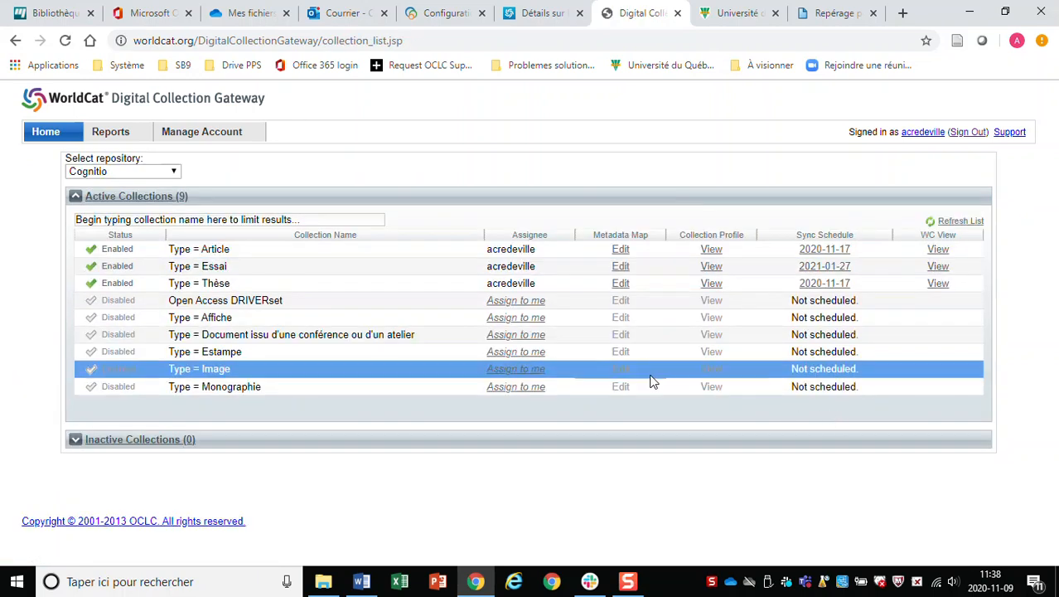
# Open the Type = Thèse profile and check its Add New Only sync and approved Basic Dublin Core map.
pyautogui.click(712, 286)
pyautogui.scroll(-1, 709, 310)
pyautogui.scroll(1, 709, 311)
pyautogui.scroll(-2, 709, 311)
pyautogui.scroll(2, 709, 311)
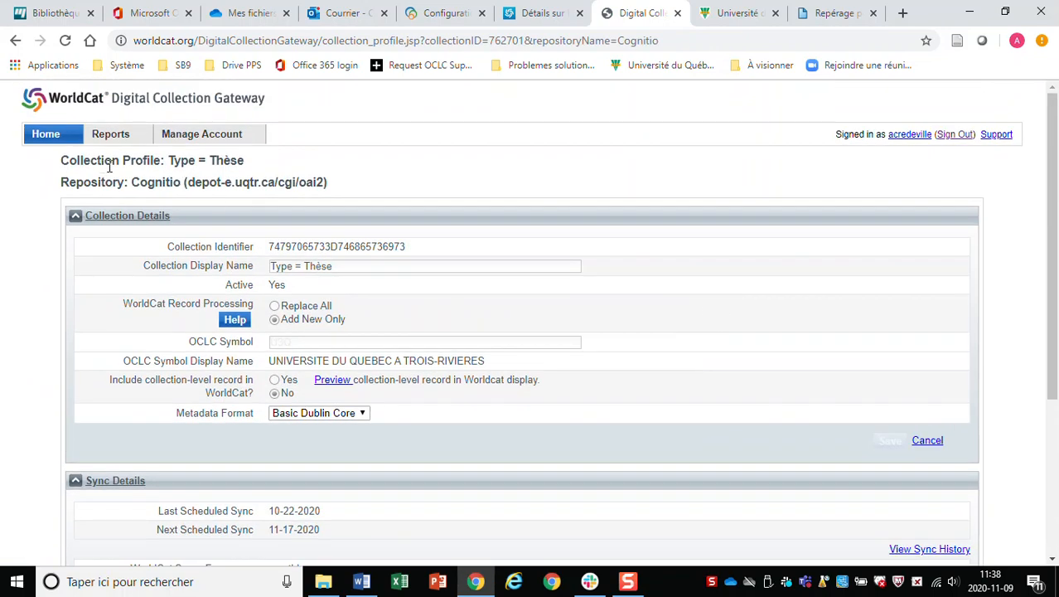
pyautogui.click(15, 40)
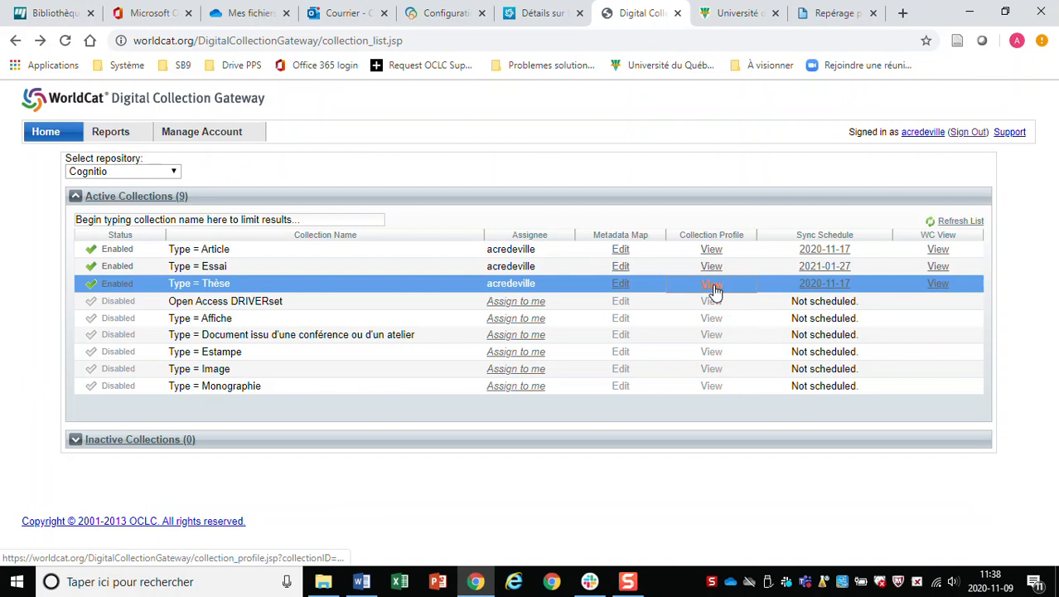
pyautogui.click(712, 286)
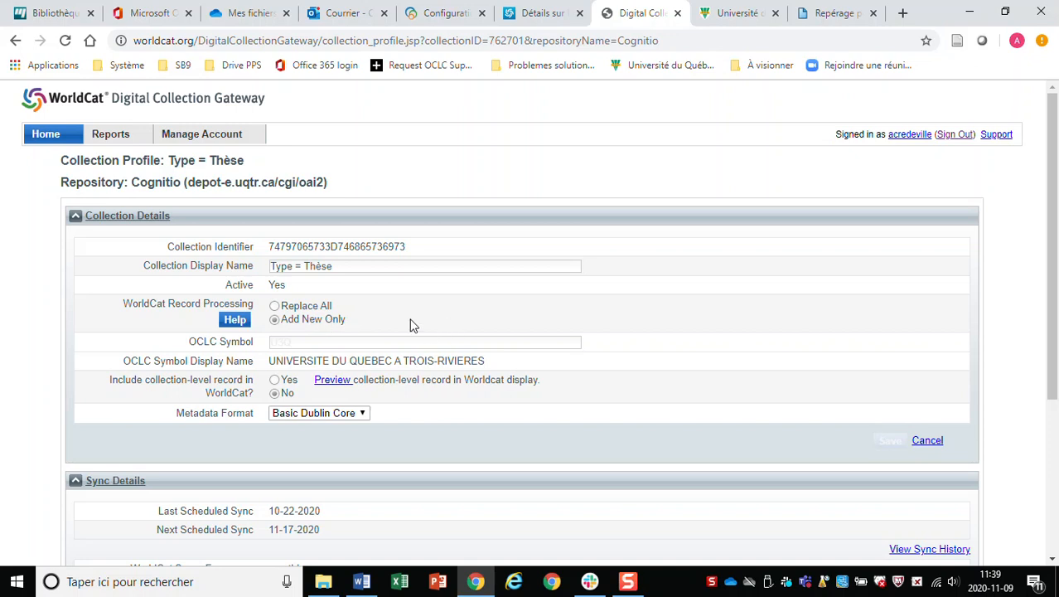
pyautogui.scroll(-2, 409, 323)
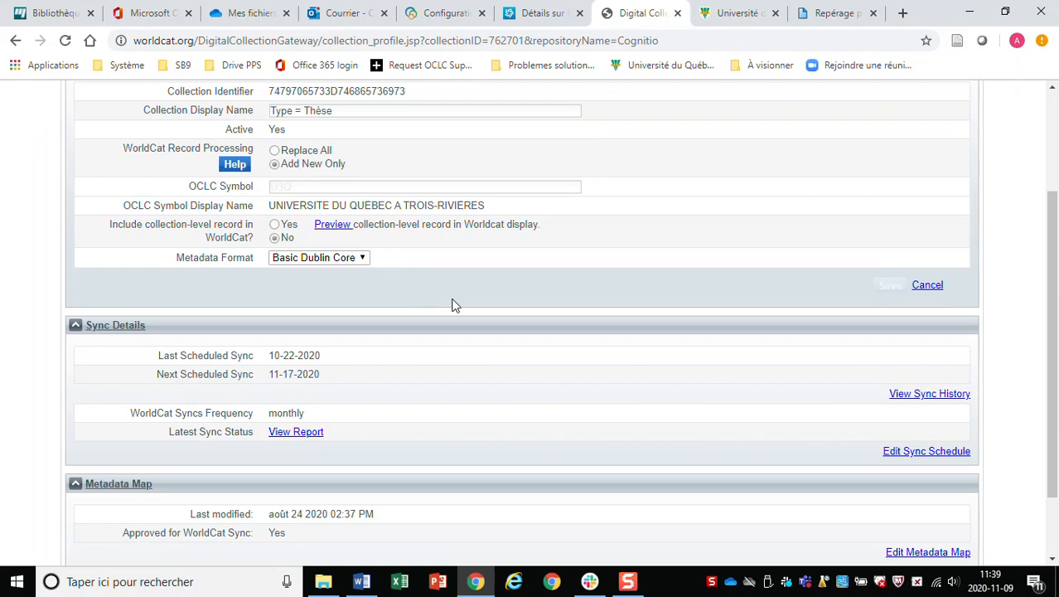
pyautogui.scroll(-1, 507, 311)
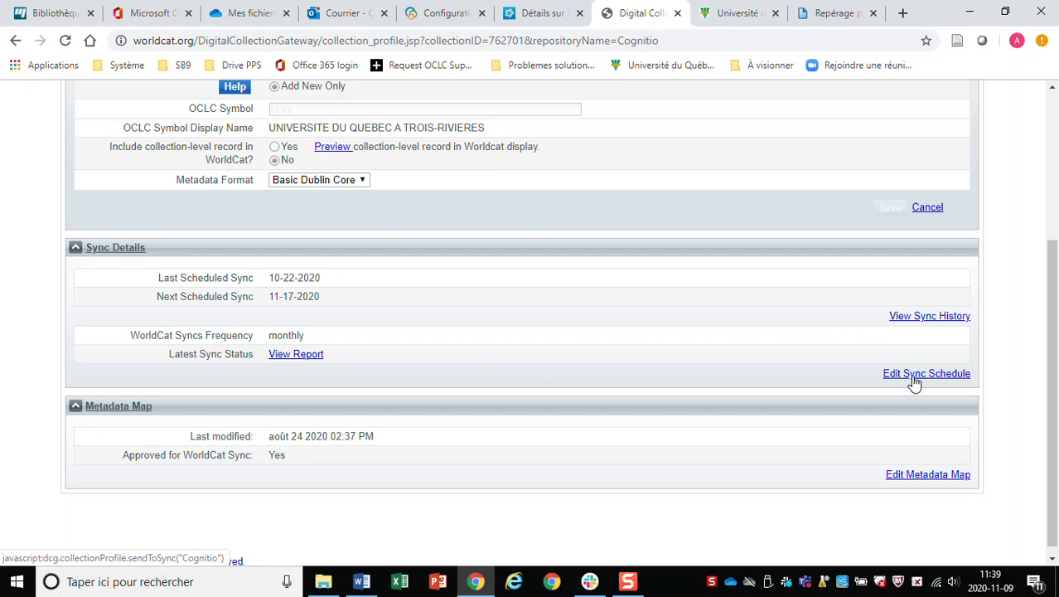
# Check the Thèse sync schedule, then go to Manage Account to see Cognitio's repository details.
pyautogui.click(914, 381)
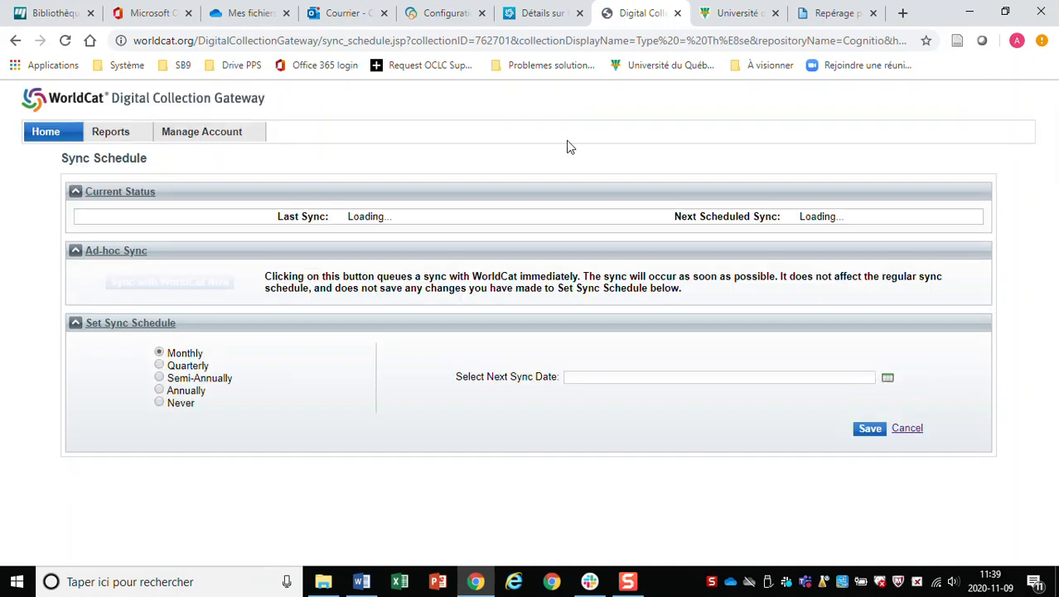
pyautogui.click(46, 132)
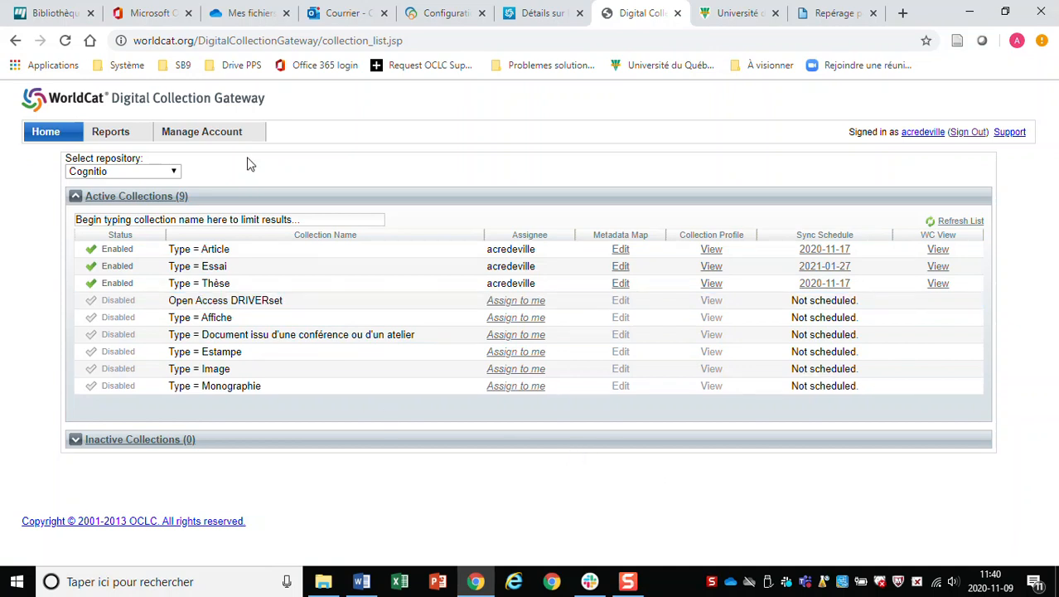
pyautogui.click(207, 134)
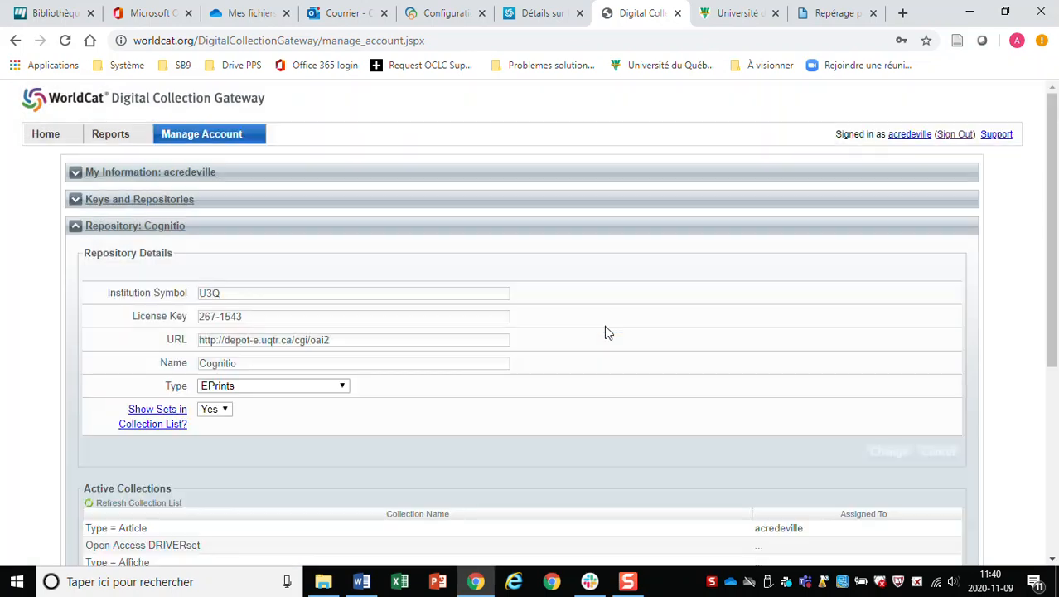
# Re-expand Cognitio's repository details and display the account's Keys and Repositories.
pyautogui.click(75, 229)
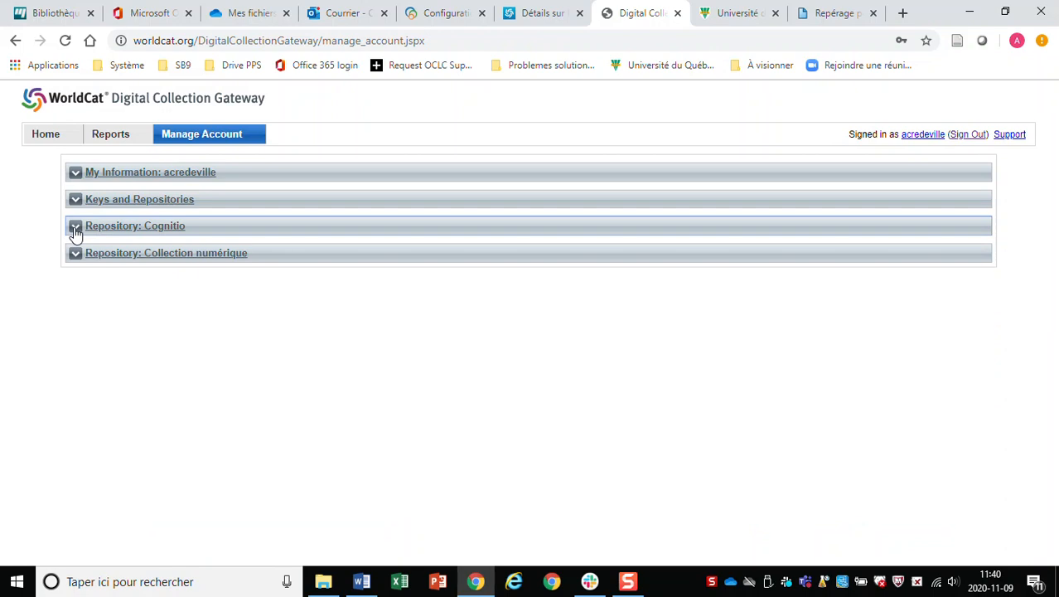
pyautogui.click(75, 228)
pyautogui.click(76, 200)
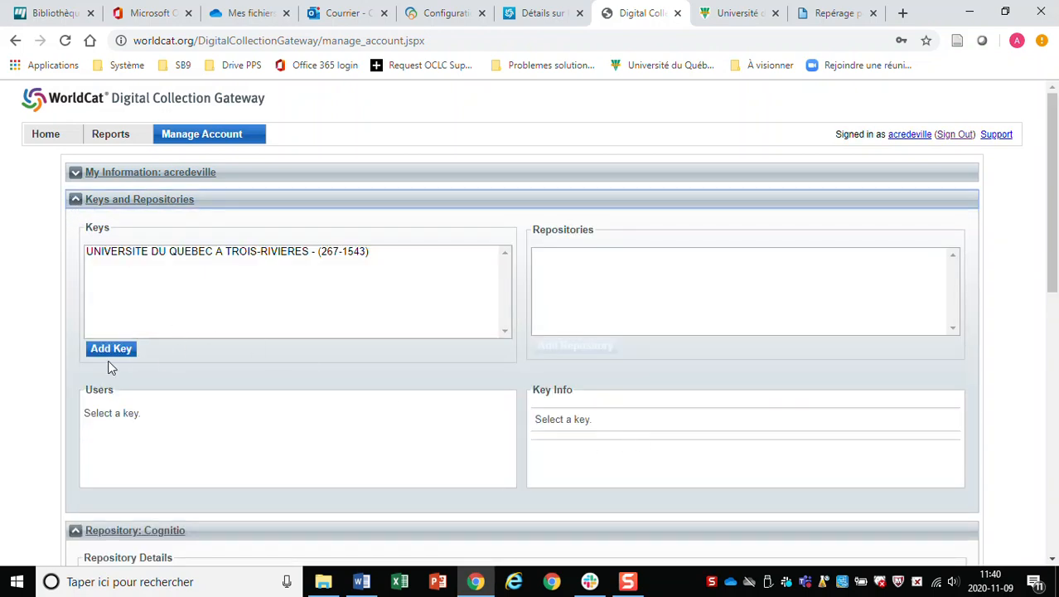
pyautogui.scroll(-2, 179, 348)
pyautogui.scroll(2, 178, 347)
# Show the UQTR key's repositories and users, select Collection numérique, and switch to Cognitio's site.
pyautogui.click(261, 252)
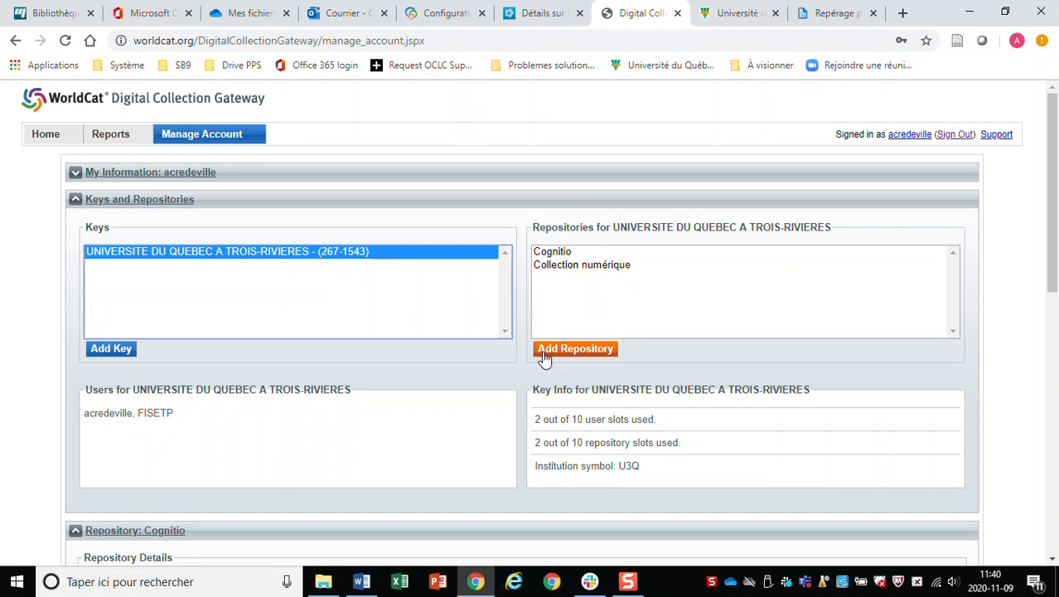
pyautogui.click(572, 266)
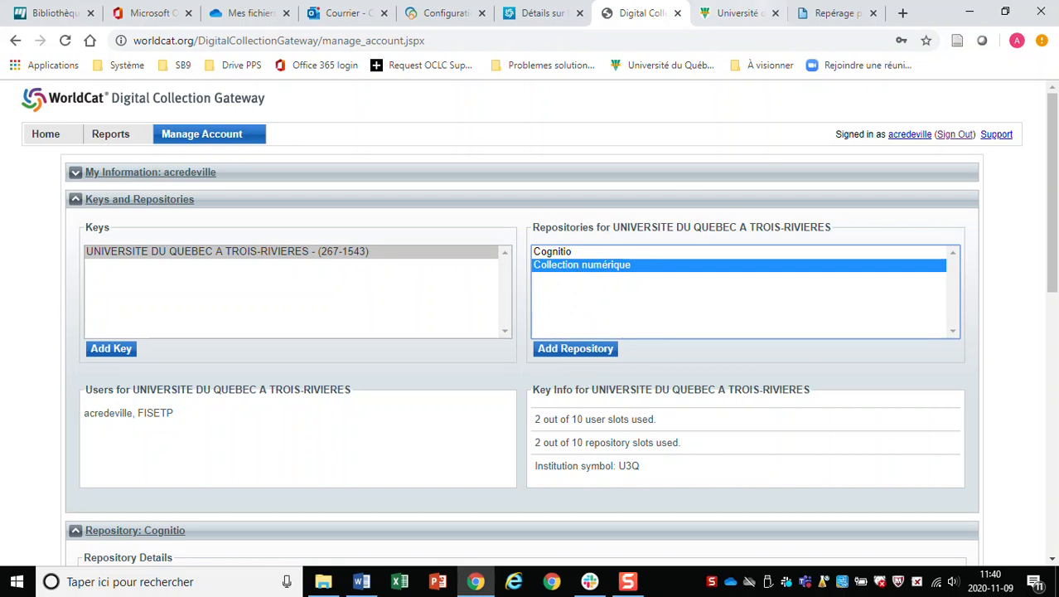
pyautogui.click(838, 15)
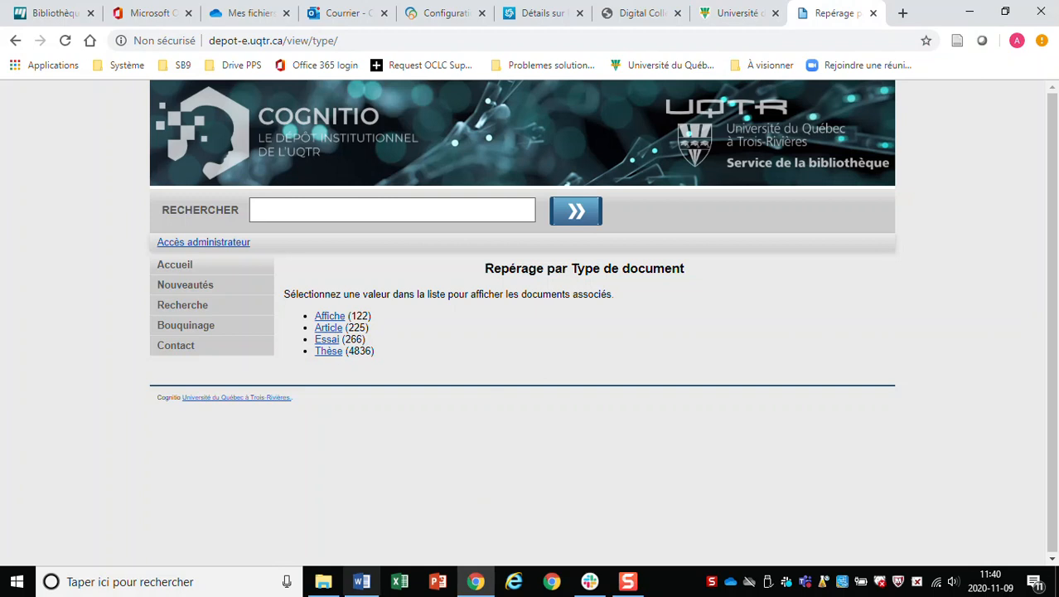
# Load Cognitio's OAI endpoint depot-e.uqtr.ca/cgi/oai2 in a new tab, then return to the Gateway.
pyautogui.click(362, 581)
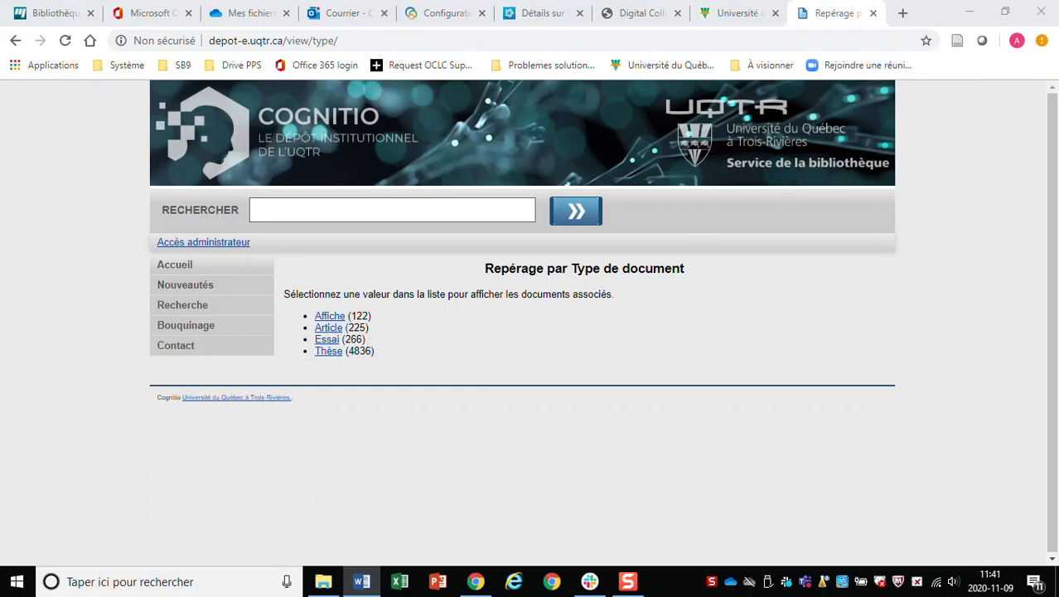
pyautogui.click(903, 12)
pyautogui.write('http://depot-e.uqtr.ca/cgi/oai2')
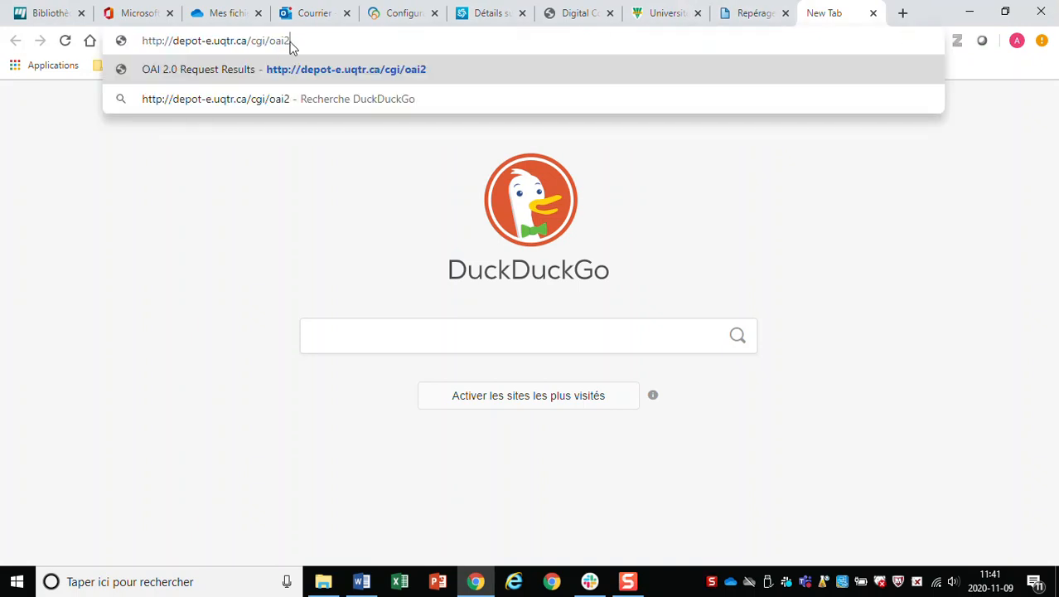
pyautogui.press('Return')
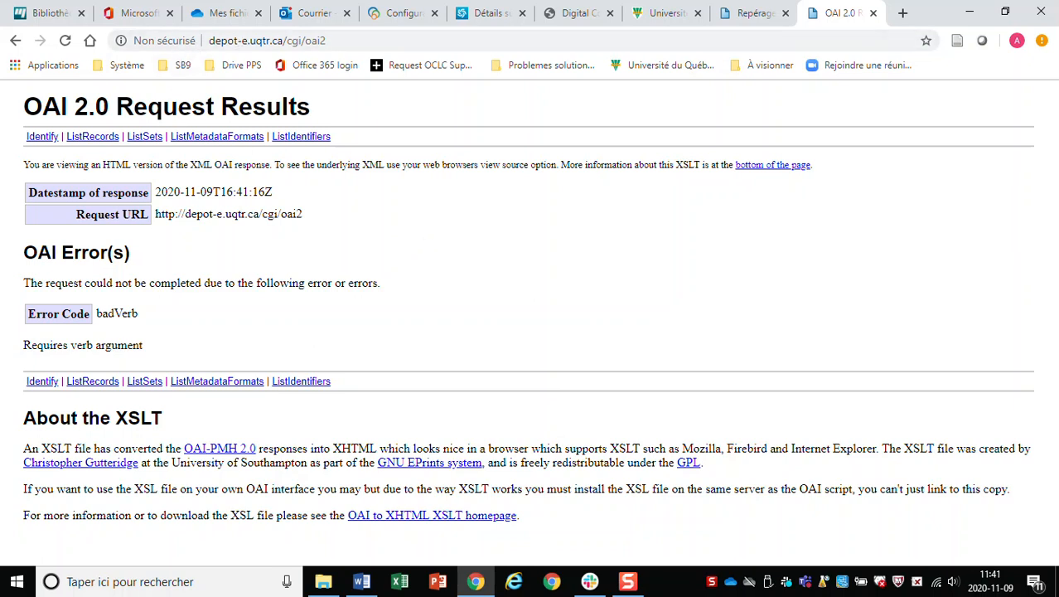
pyautogui.click(572, 15)
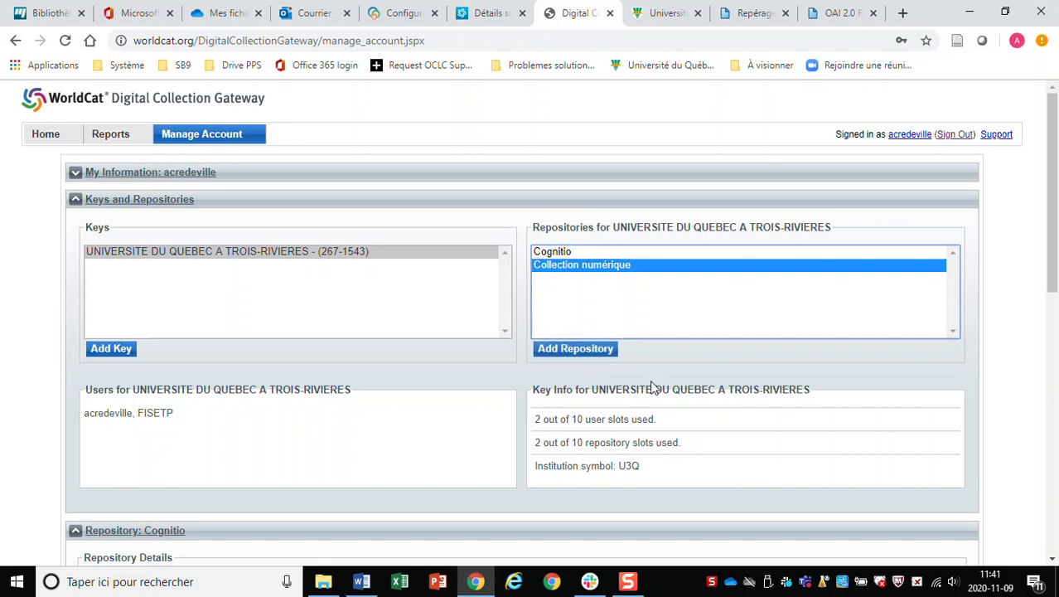
# Look through Cognitio's active collections: Open Access DRIVERset, Estampe, Essai and Thèse.
pyautogui.scroll(-5, 653, 326)
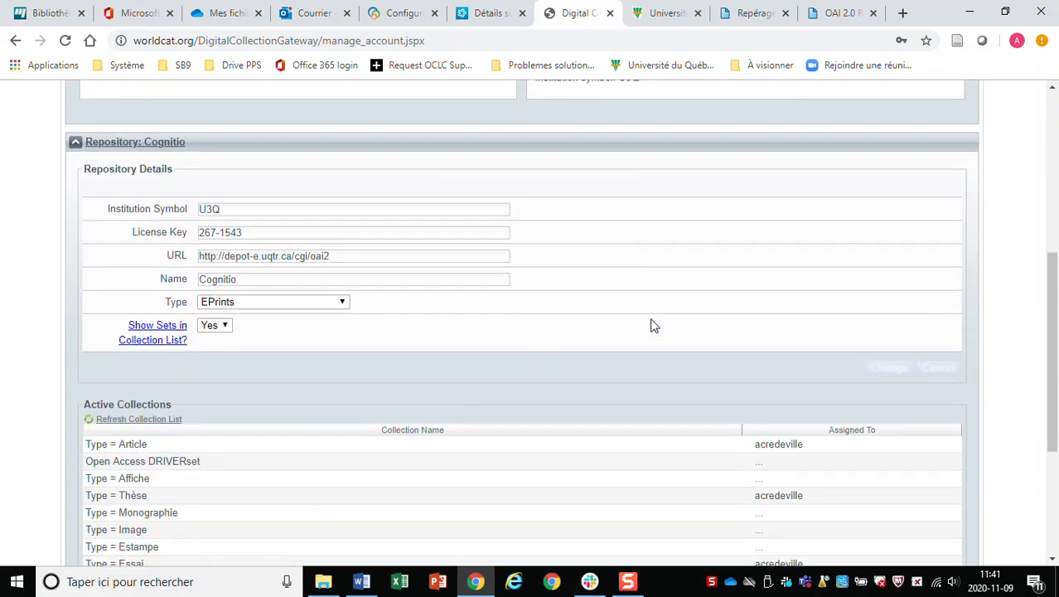
pyautogui.scroll(-3, 673, 317)
pyautogui.click(673, 309)
pyautogui.scroll(-1, 673, 317)
pyautogui.scroll(-1, 675, 318)
pyautogui.click(676, 318)
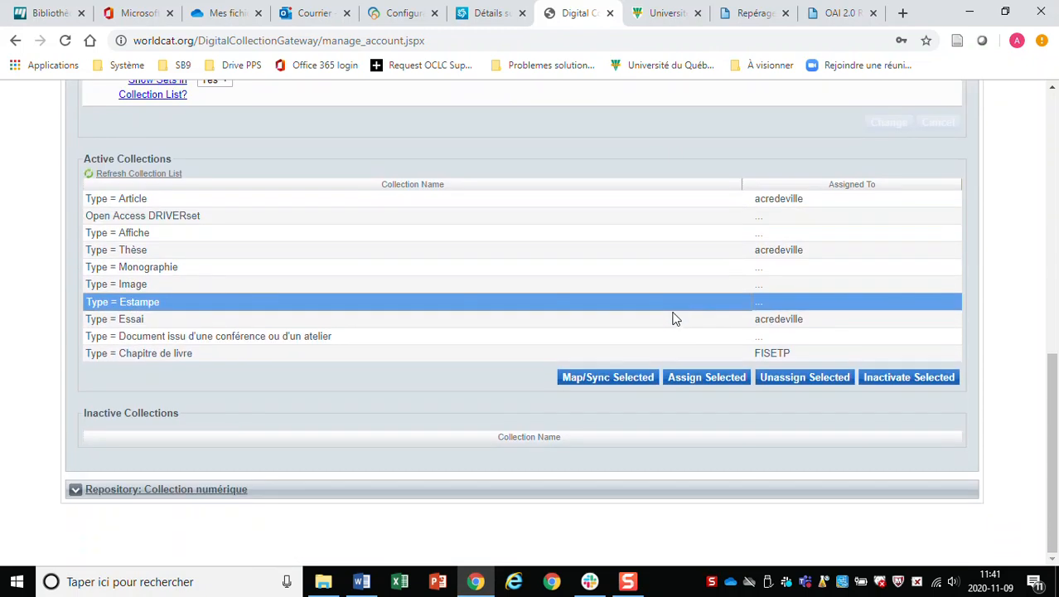
pyautogui.click(673, 318)
pyautogui.click(662, 315)
pyautogui.click(97, 250)
pyautogui.scroll(4, 77, 332)
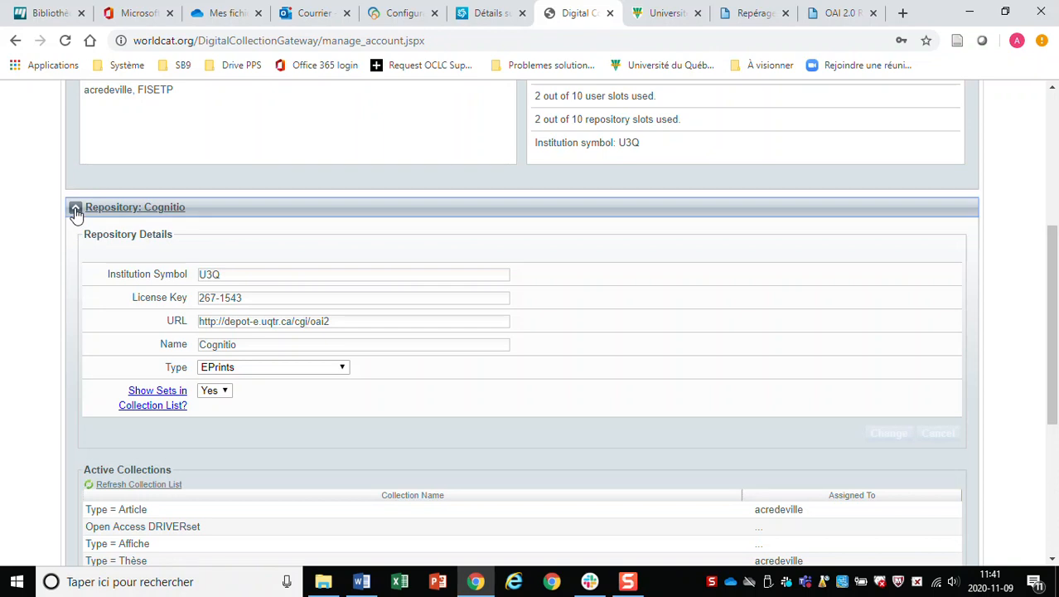
# Collapse Cognitio and expand Collection numérique to review its four active and one inactive collections.
pyautogui.click(75, 208)
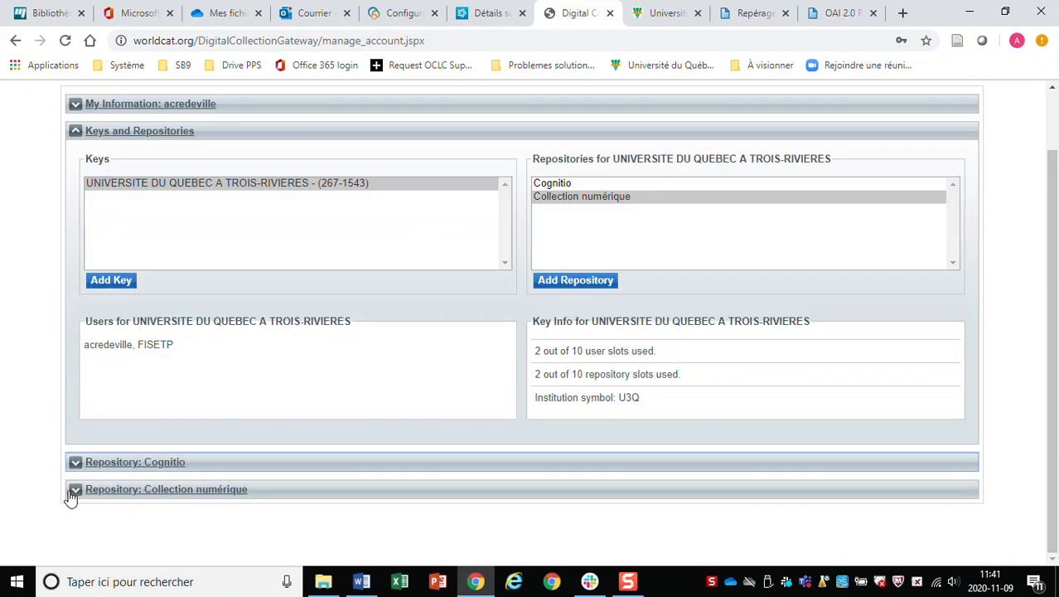
pyautogui.click(75, 491)
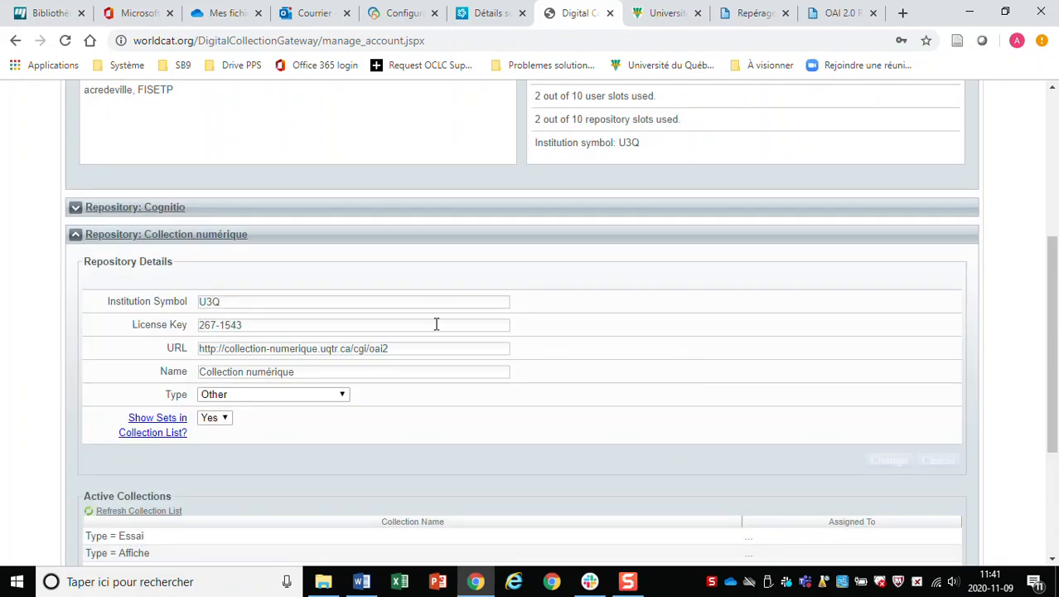
pyautogui.scroll(-3, 443, 322)
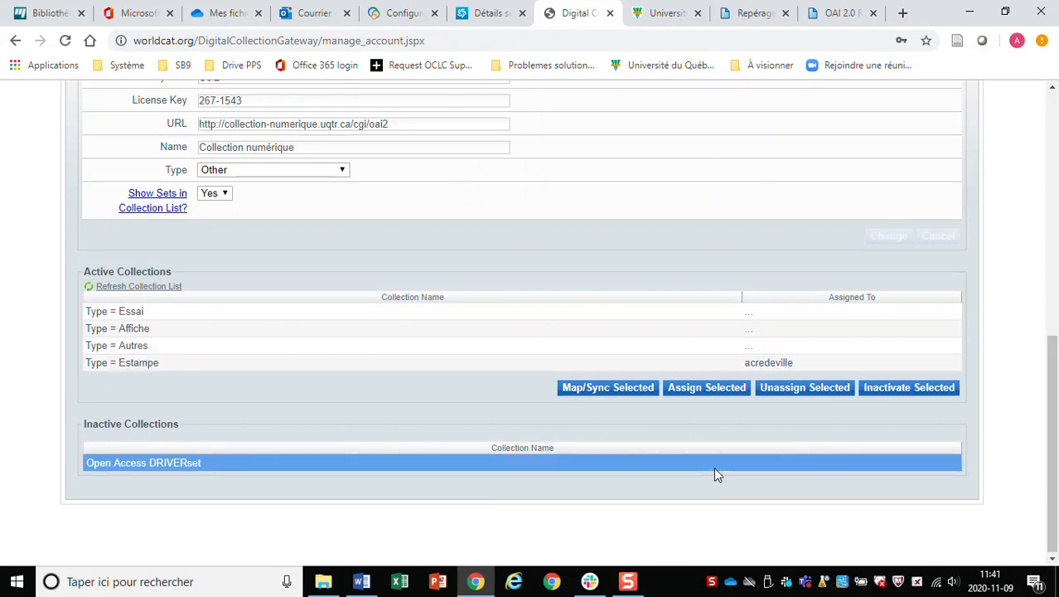
pyautogui.scroll(4, 715, 464)
pyautogui.scroll(3, 717, 458)
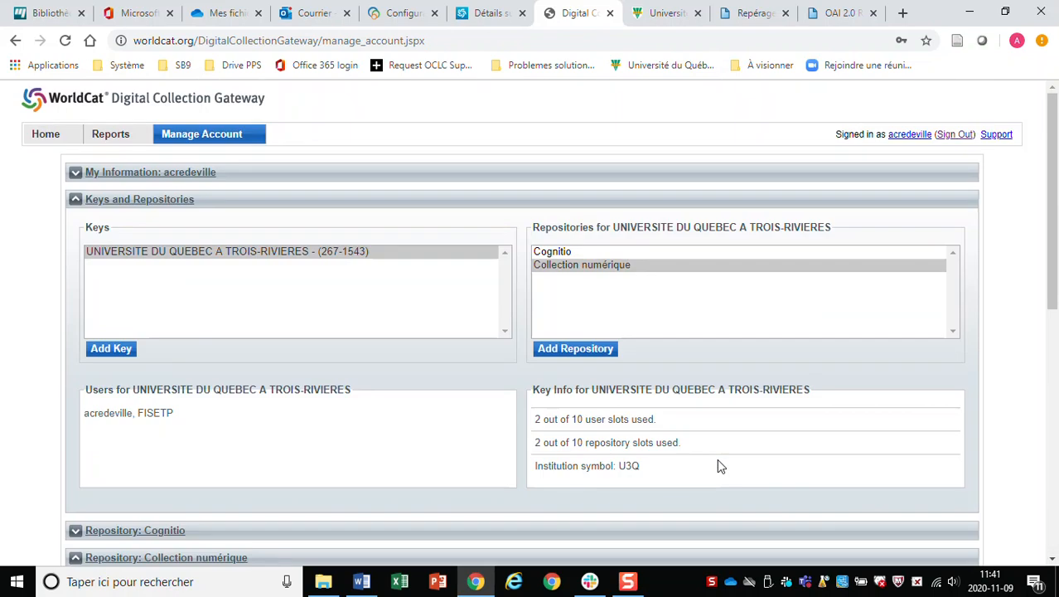
pyautogui.click(44, 135)
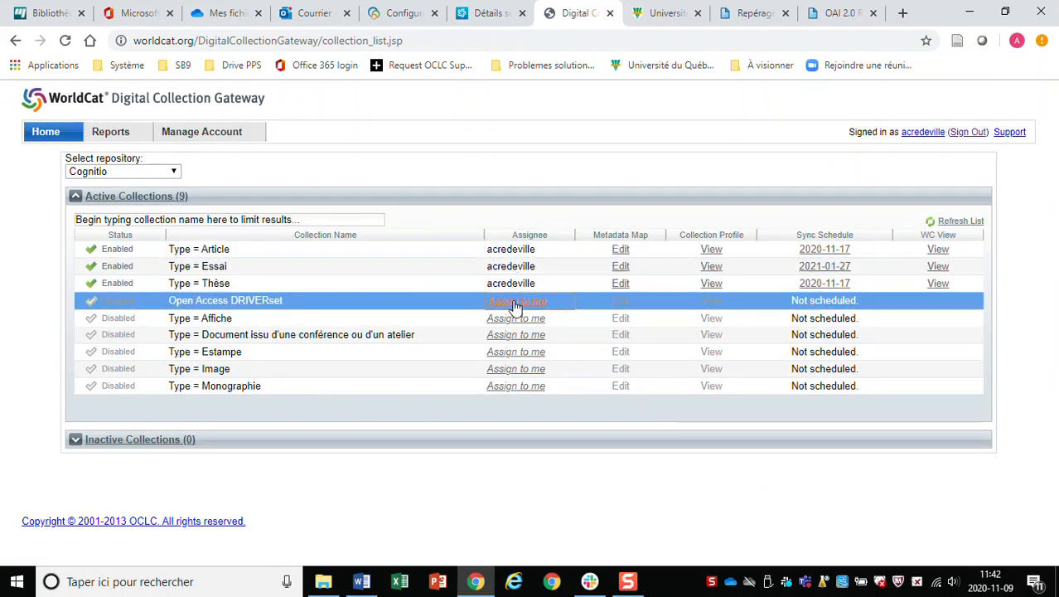
# Toggle Cognitio's Active and Inactive Collections lists, then return to Manage Account.
pyautogui.click(75, 199)
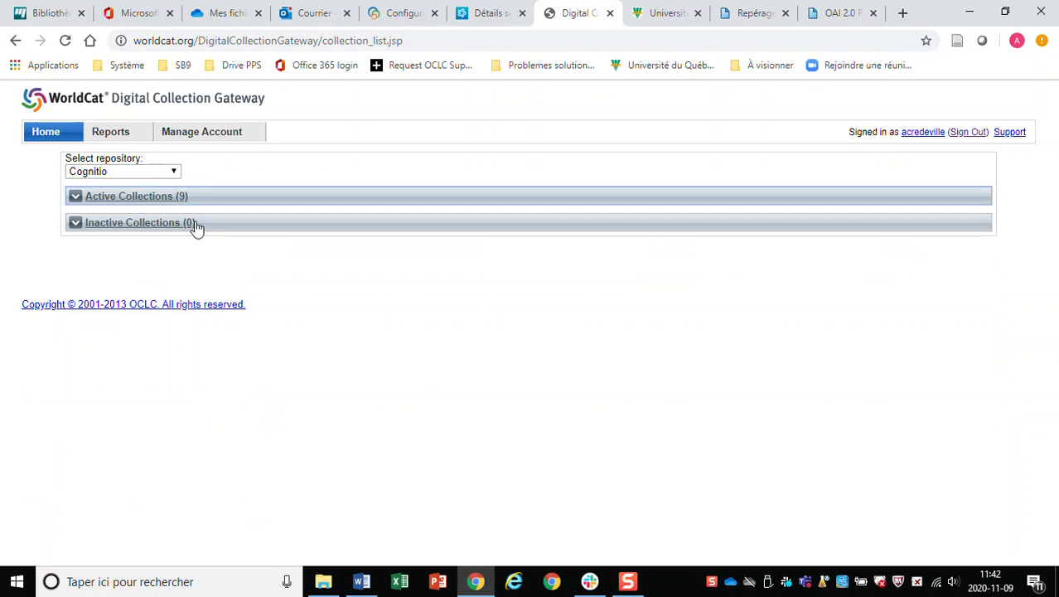
pyautogui.click(75, 198)
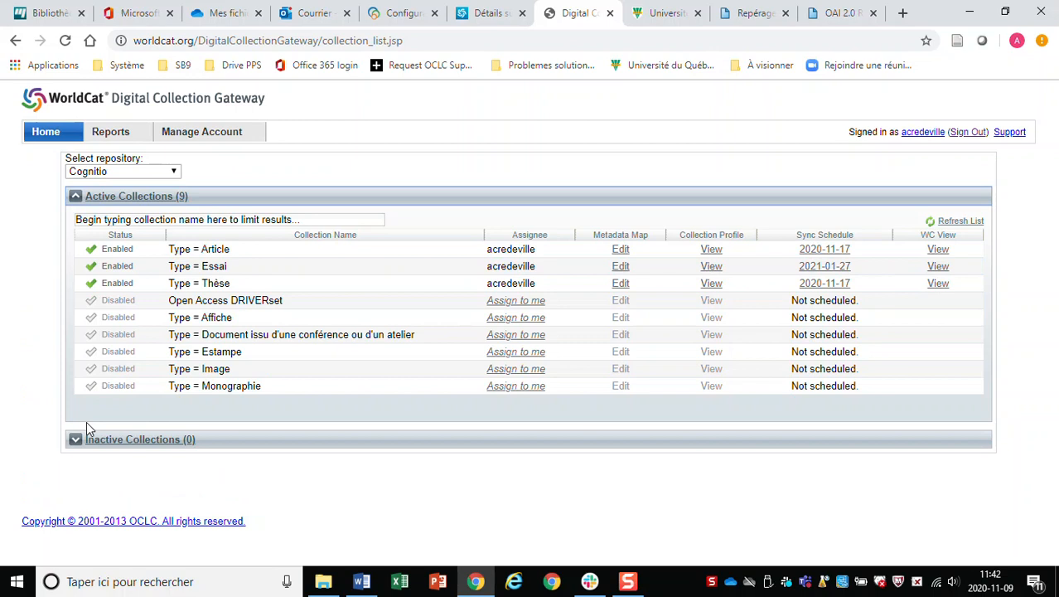
pyautogui.click(74, 441)
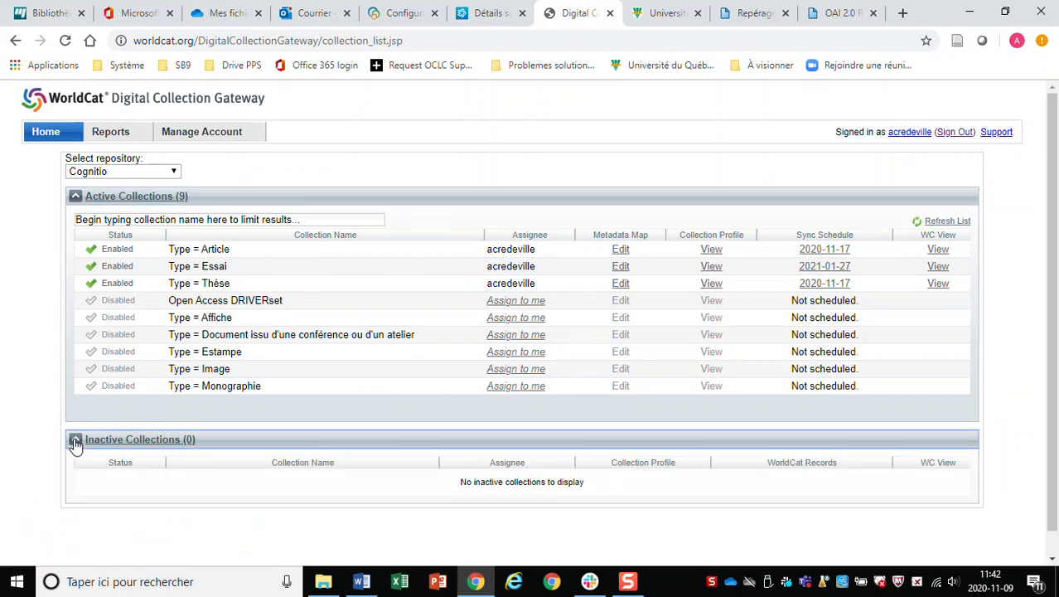
pyautogui.click(74, 441)
pyautogui.click(210, 136)
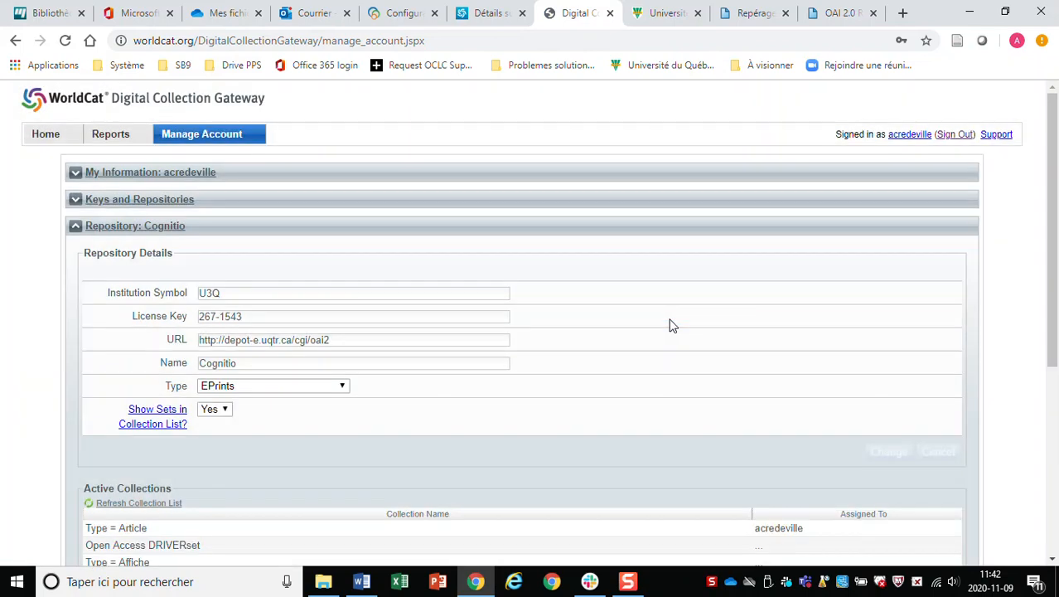
# Review Cognitio's active collections and select the Type = Estampe collection.
pyautogui.scroll(-3, 651, 331)
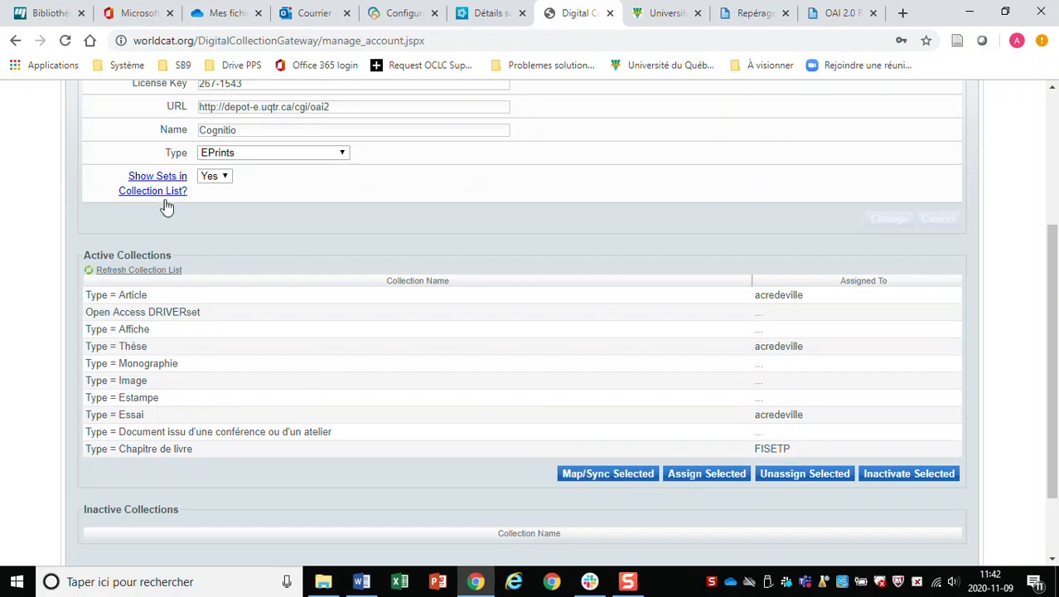
pyautogui.scroll(3, 79, 191)
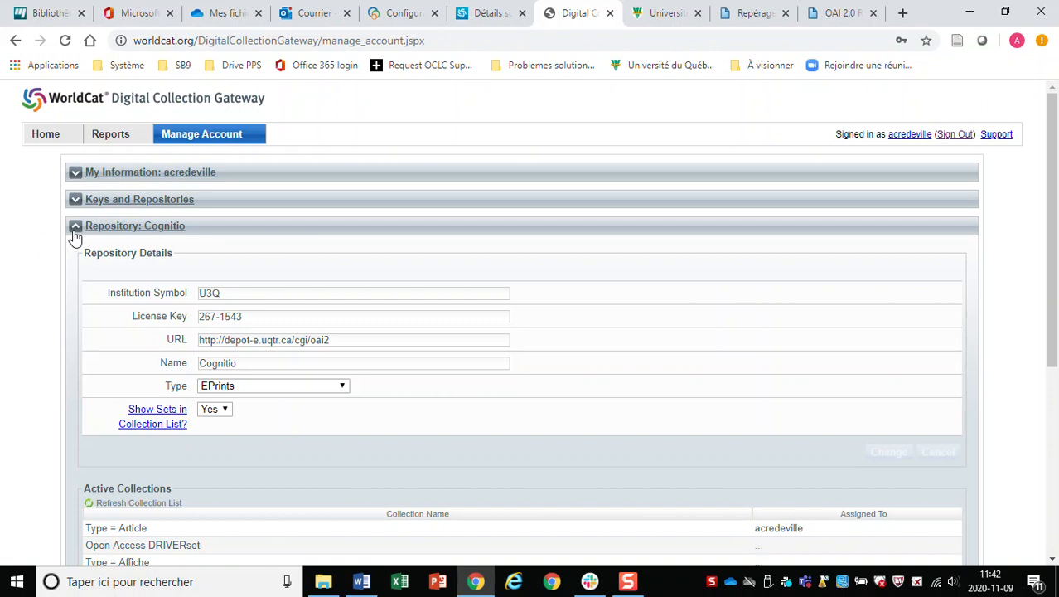
pyautogui.scroll(-3, 26, 307)
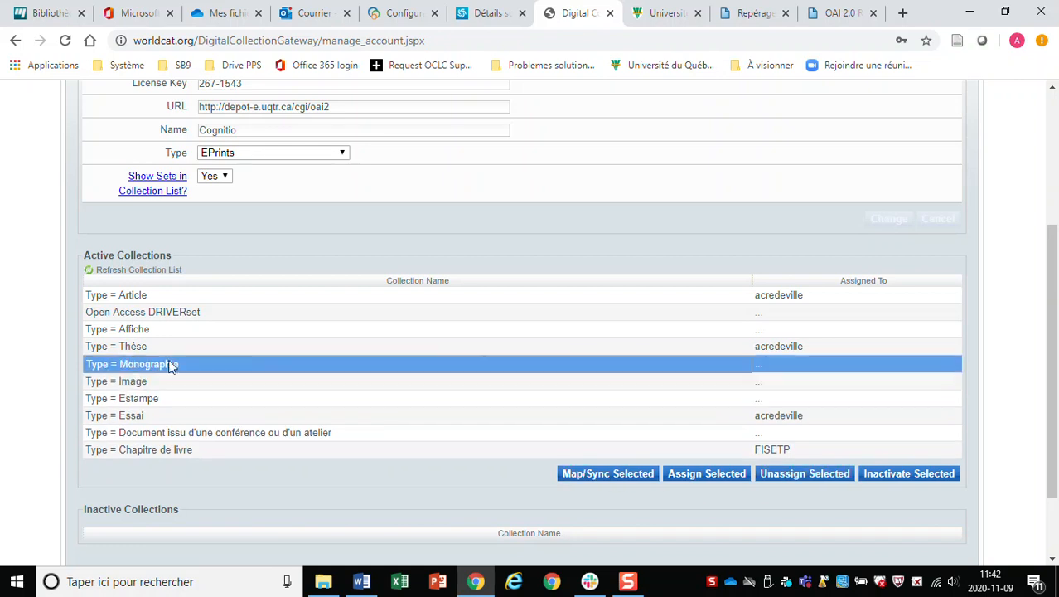
pyautogui.click(138, 398)
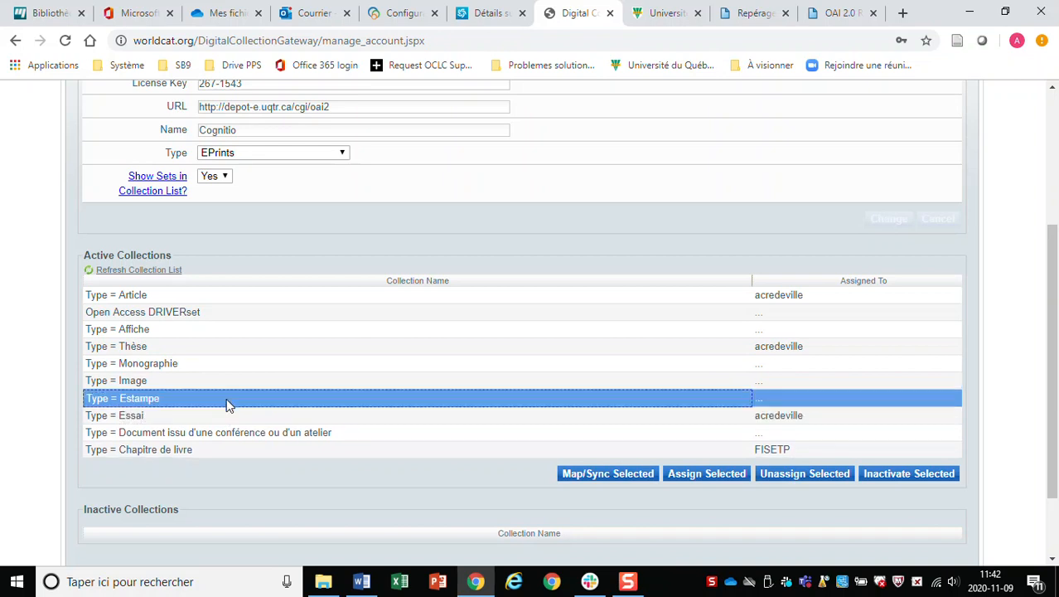
pyautogui.scroll(2, 253, 390)
pyautogui.scroll(-3, 257, 387)
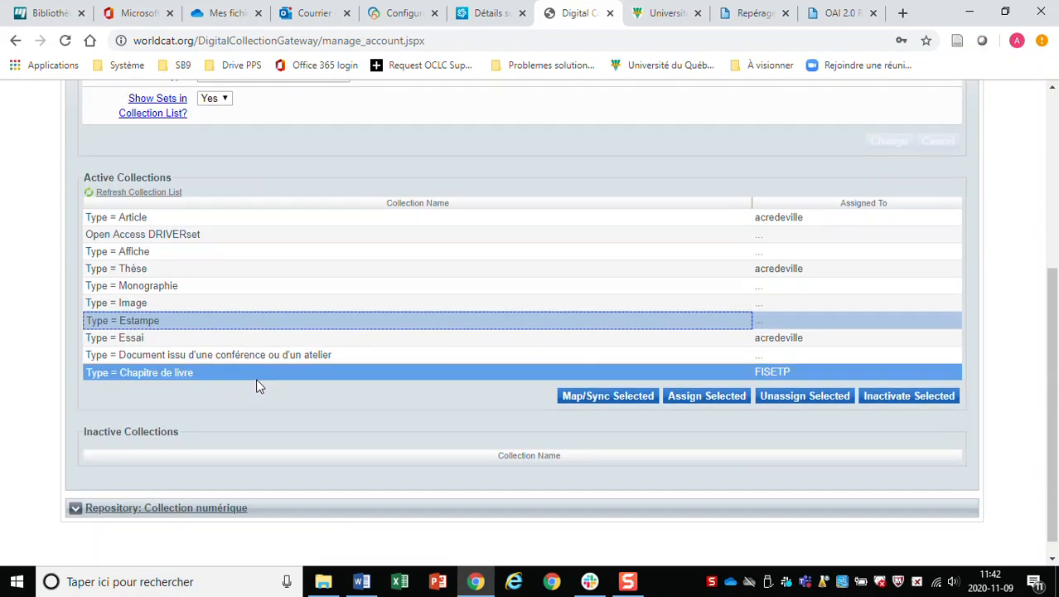
# Check the Essai, Chapitre de livre and Thèse collections, then expand Collection numérique.
pyautogui.click(171, 339)
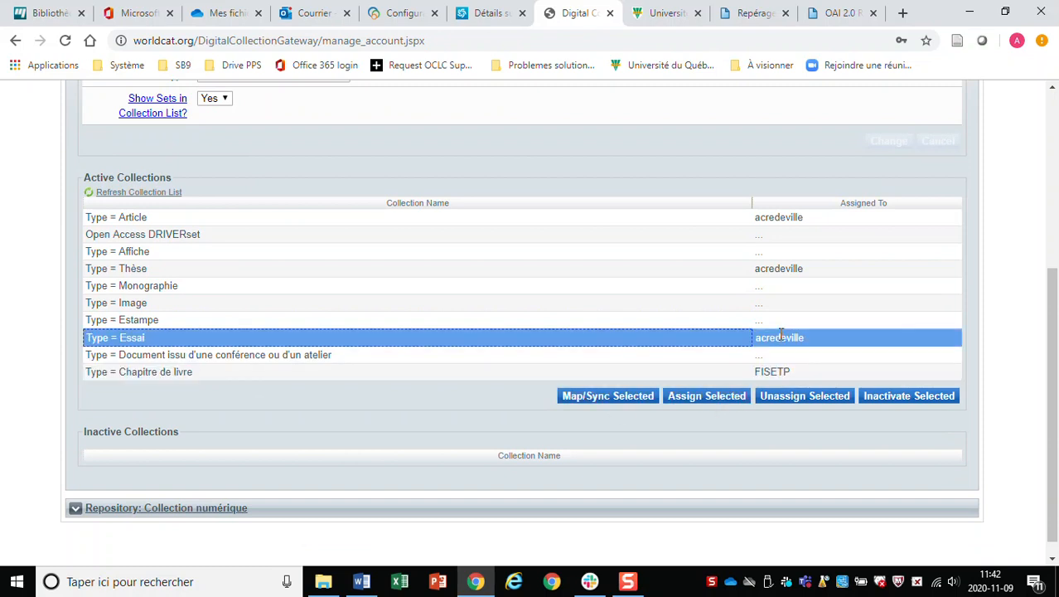
pyautogui.click(282, 372)
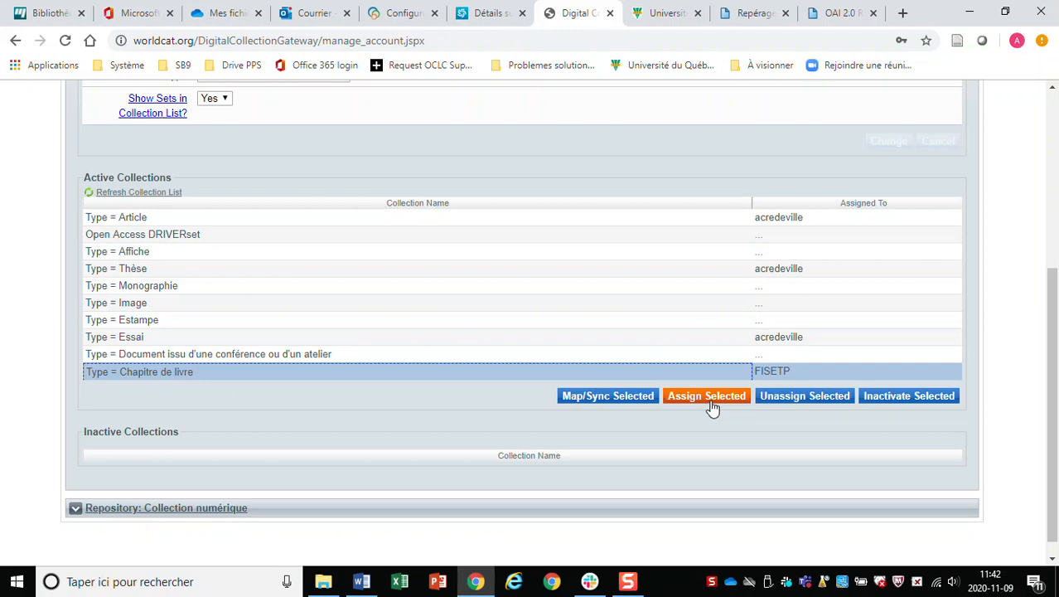
pyautogui.click(774, 337)
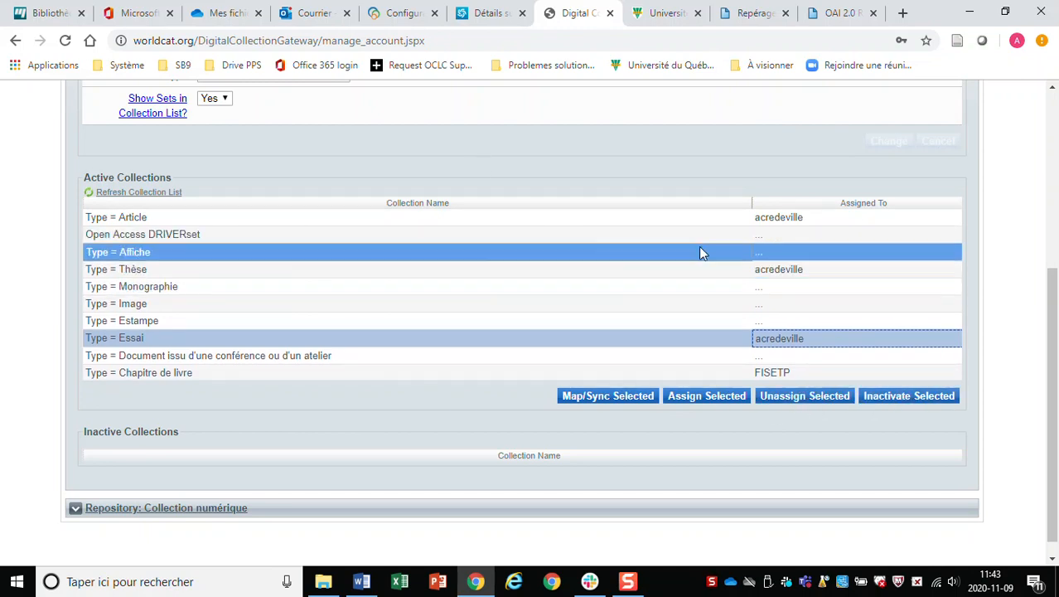
pyautogui.click(779, 268)
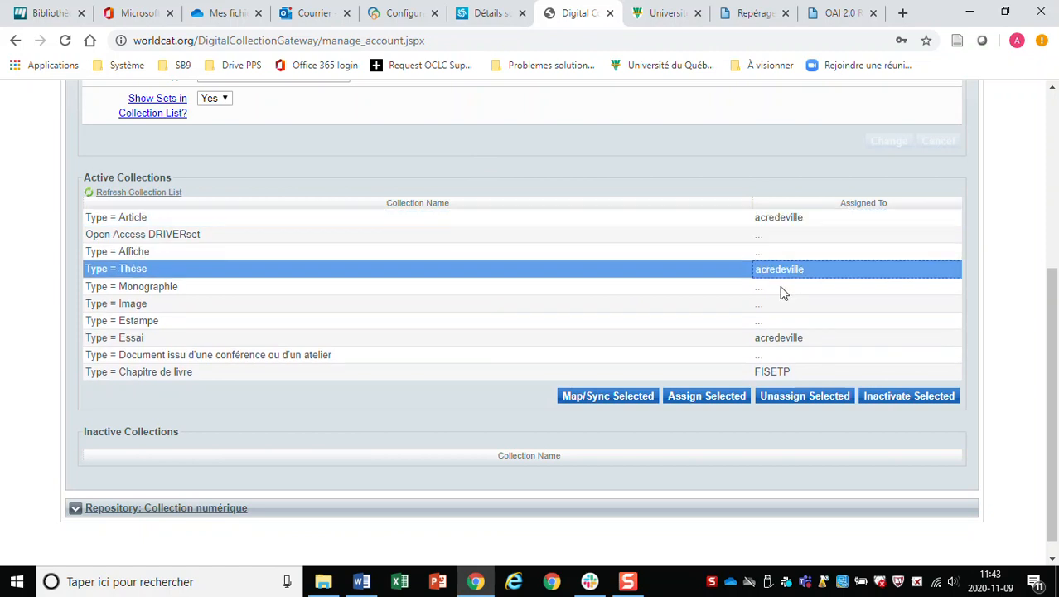
pyautogui.click(767, 336)
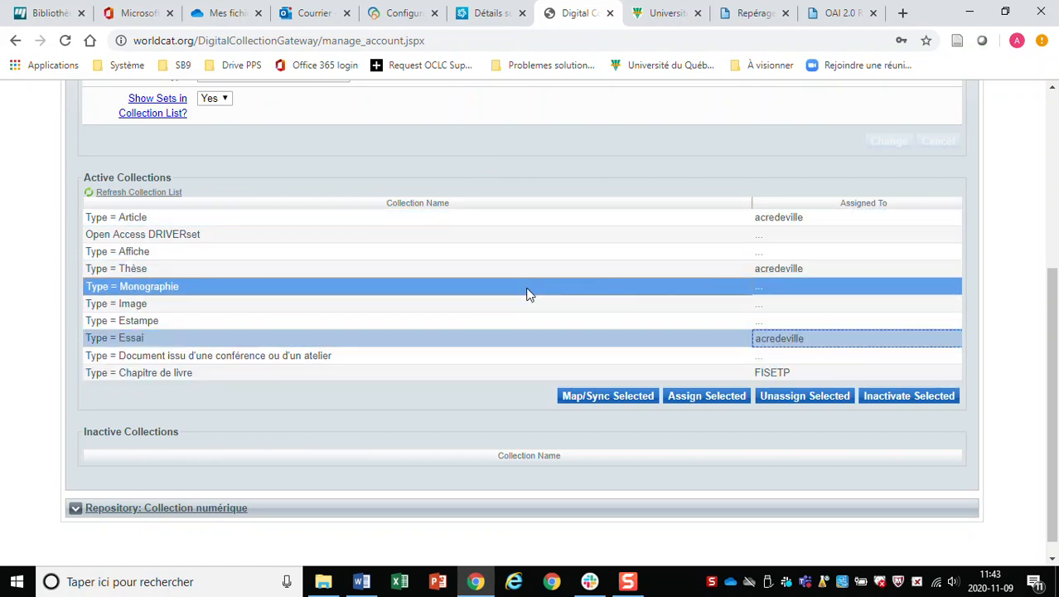
pyautogui.scroll(-1, 360, 273)
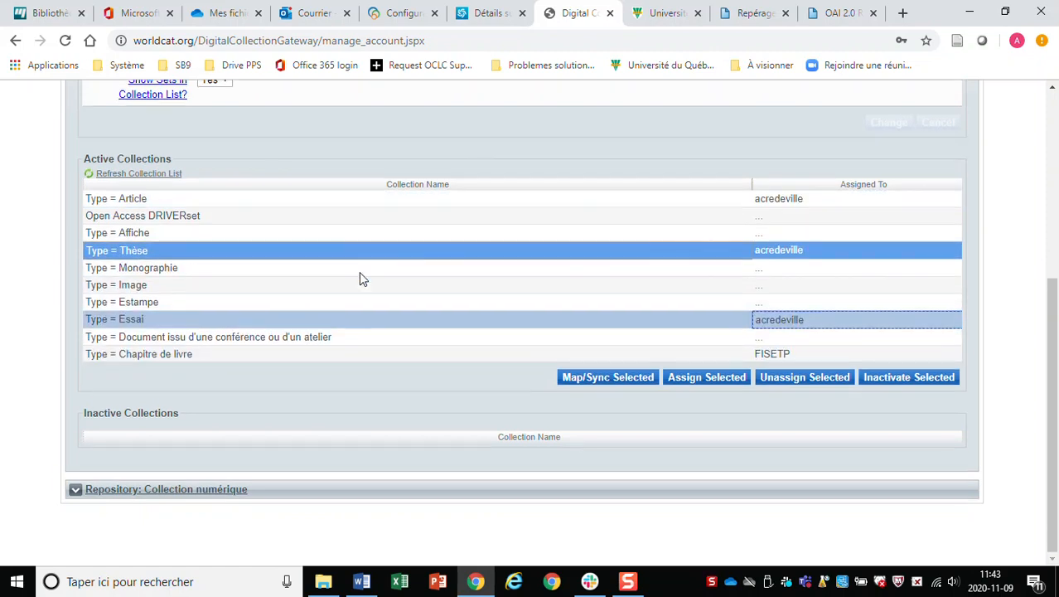
pyautogui.click(73, 489)
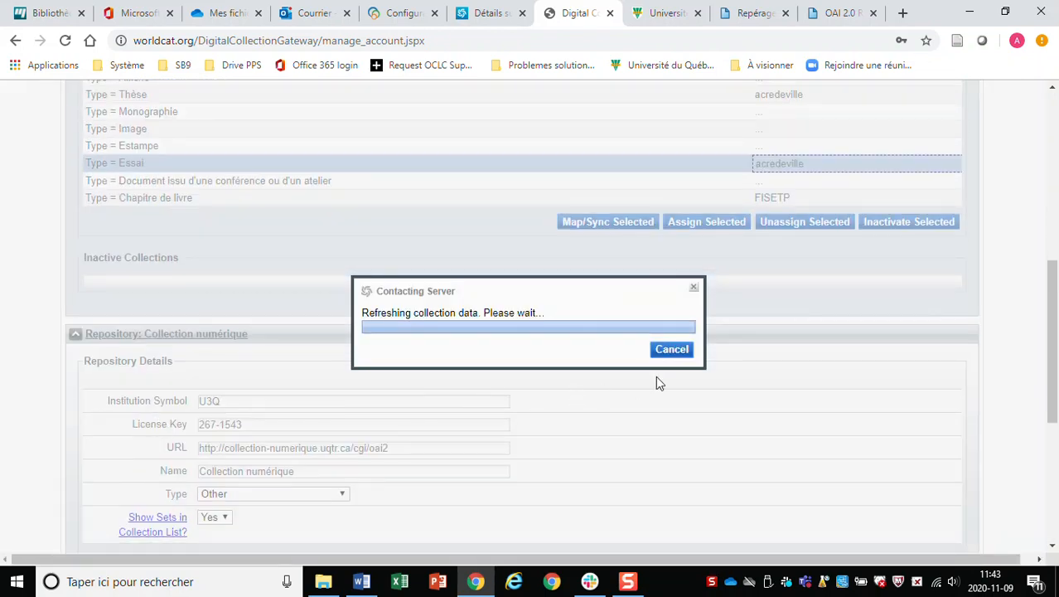
# Scroll through the refreshed Collection numérique details and collections, then back to the top.
pyautogui.scroll(-3, 580, 440)
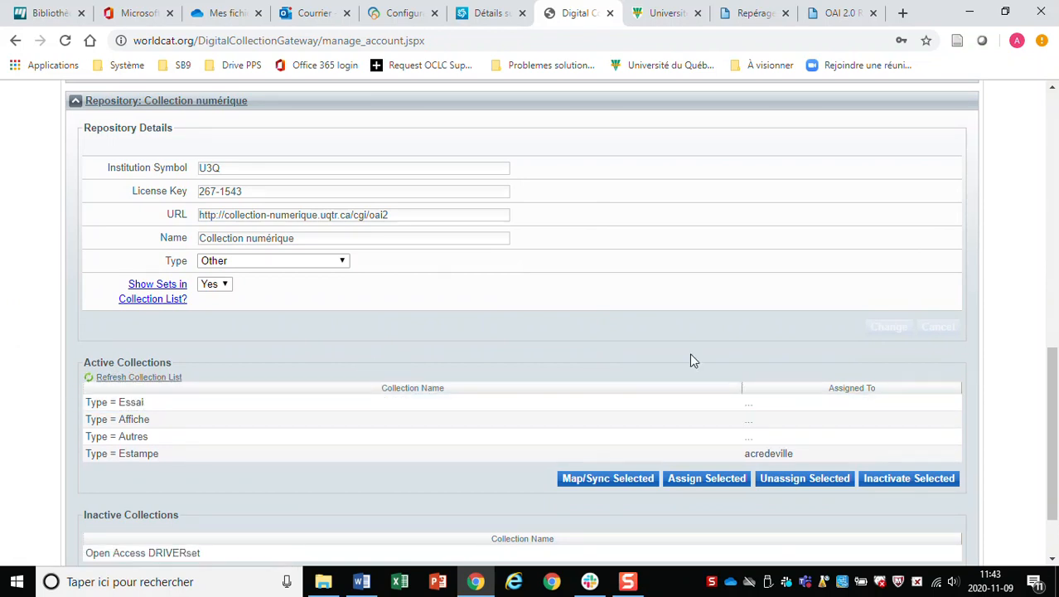
pyautogui.scroll(-2, 691, 359)
pyautogui.scroll(10, 690, 359)
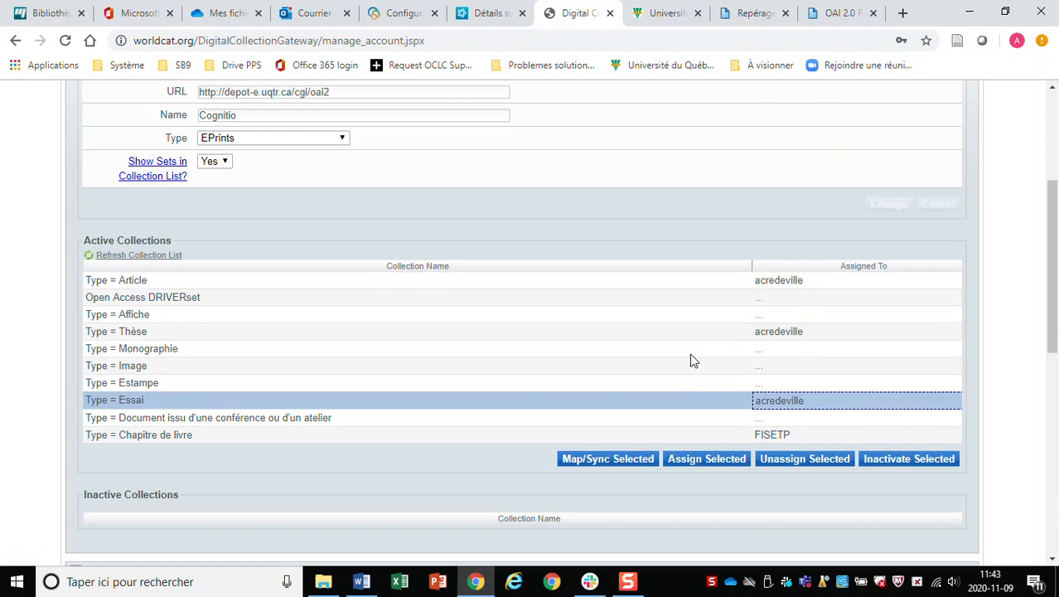